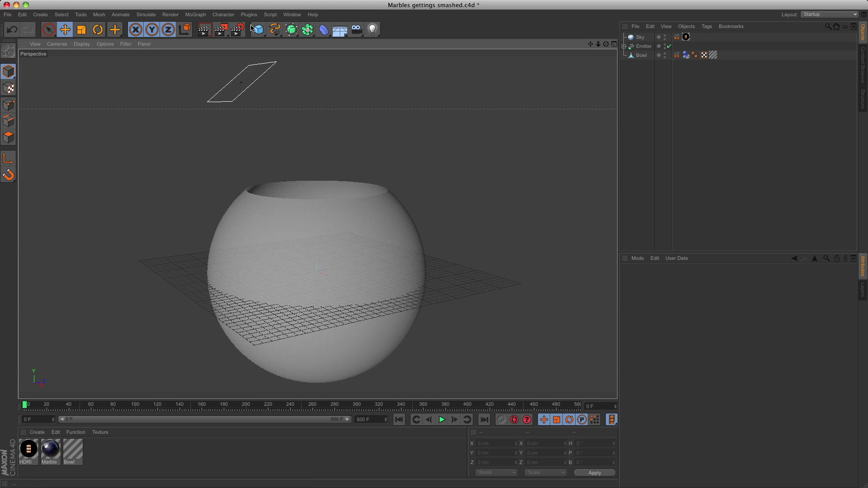
# Add a Circle spline lying flat in the XZ plane with a 4000 cm radius
pyautogui.click(274, 29)
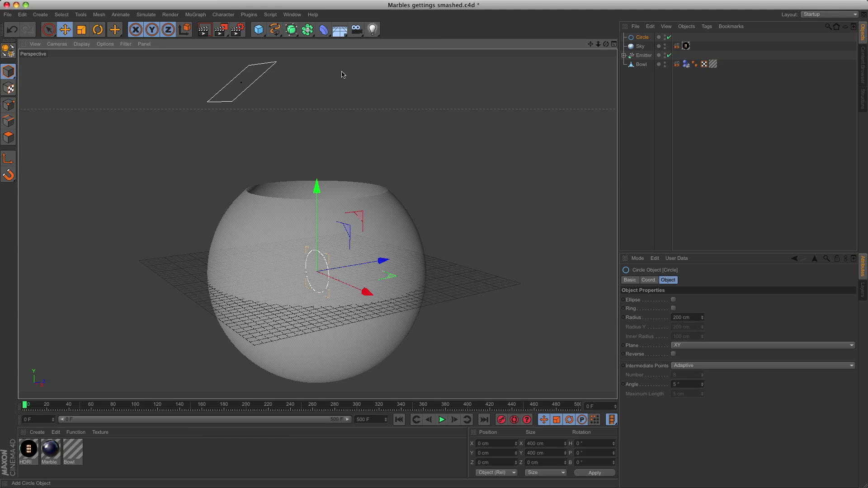
pyautogui.click(340, 74)
pyautogui.click(687, 346)
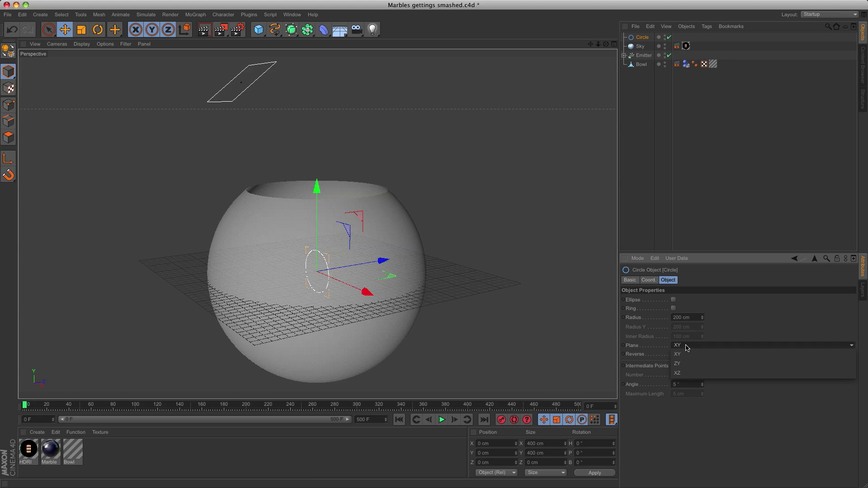
pyautogui.click(680, 373)
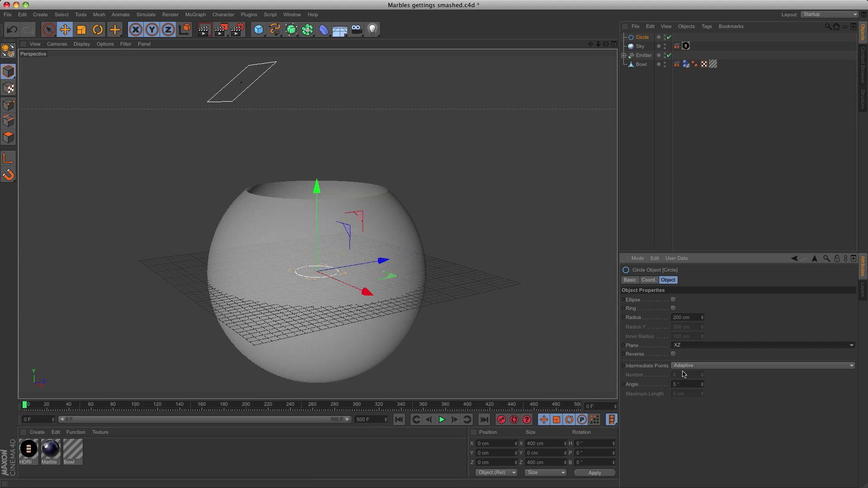
pyautogui.click(675, 318)
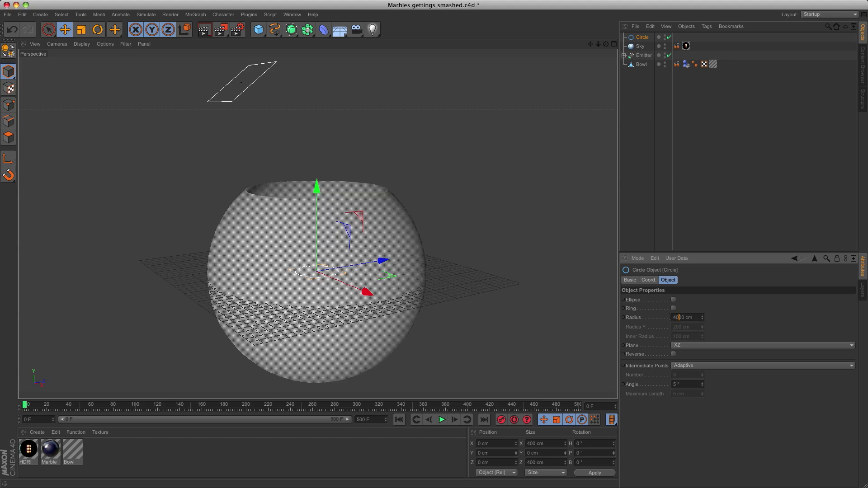
pyautogui.press('Return')
pyautogui.scroll(-10, 420, 267)
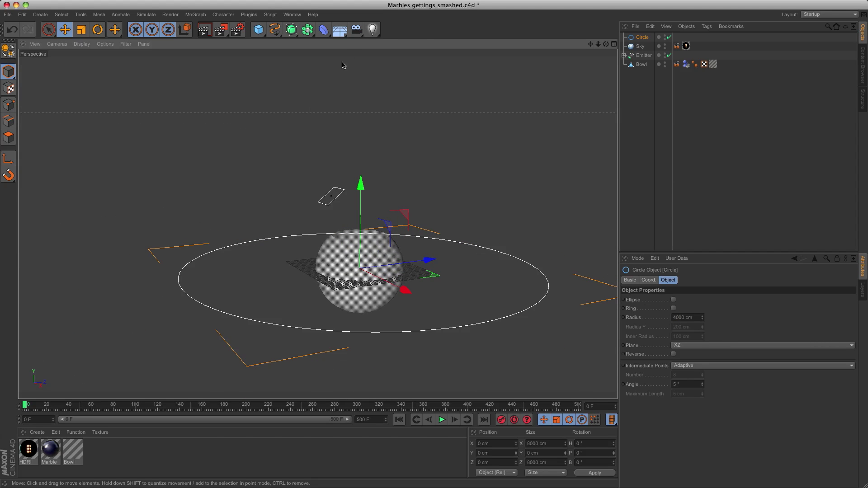
# Add a target camera, re-aim Camera.Target.1 at the bowl's centre, then select Camera
pyautogui.click(356, 35)
pyautogui.click(375, 58)
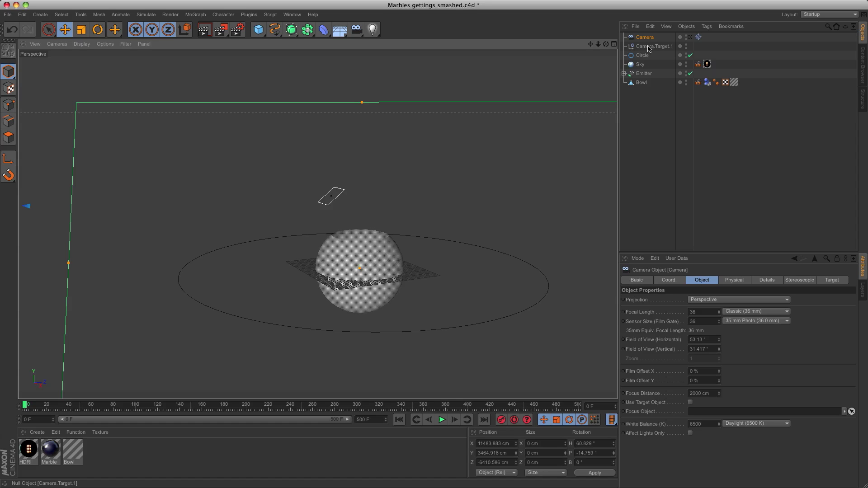
pyautogui.scroll(-5, 436, 225)
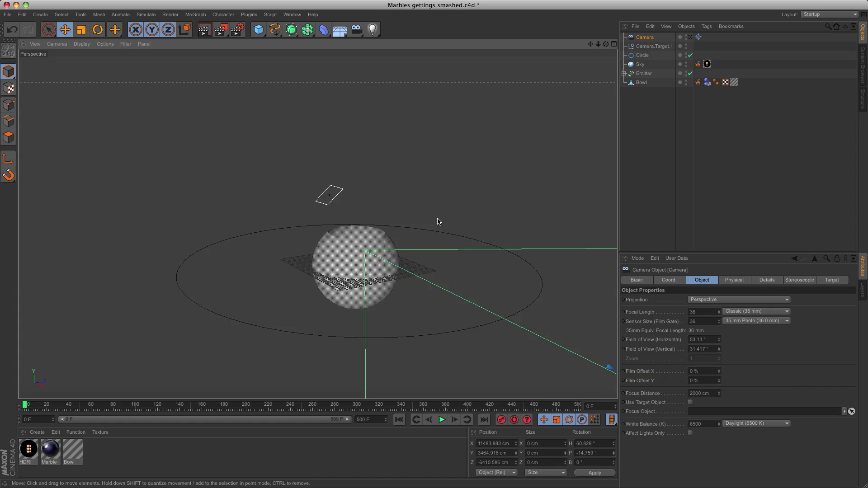
pyautogui.click(654, 46)
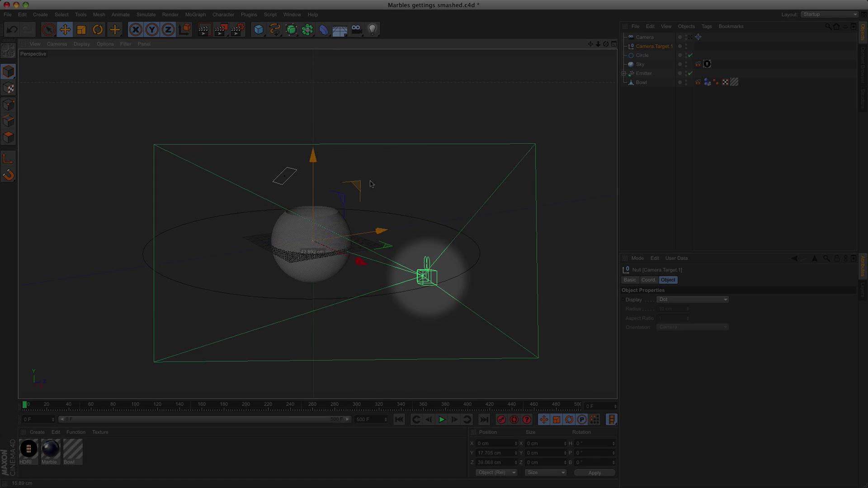
pyautogui.moveTo(349, 195); pyautogui.dragTo(308, 207)
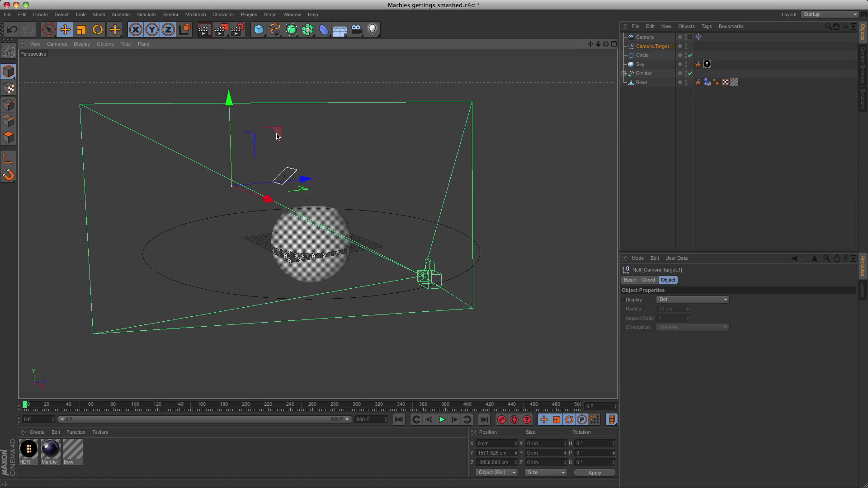
pyautogui.press('Delete')
pyautogui.hotkey('ctrl', 'z')
pyautogui.hotkey('ctrl', 'z')
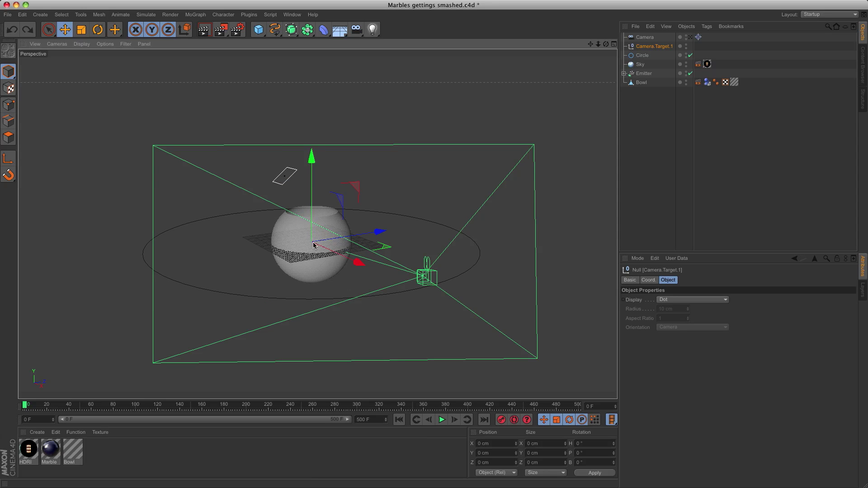
pyautogui.click(425, 278)
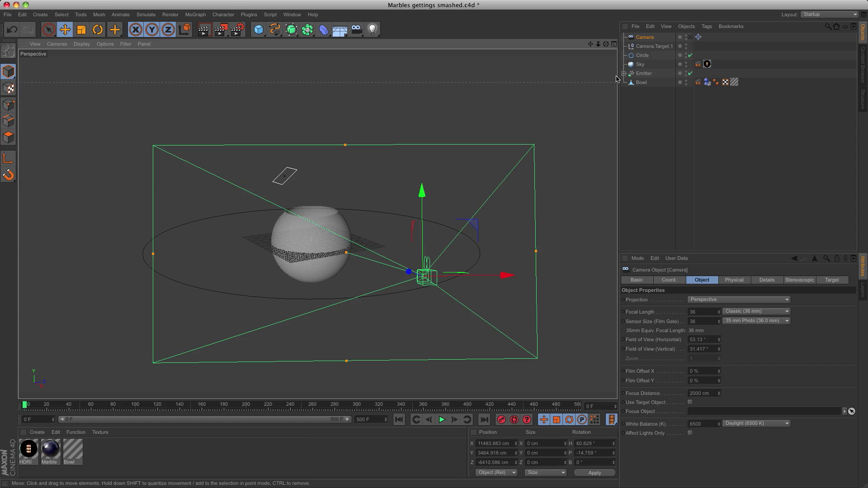
# Give the camera an Align to Spline tag with Circle as its Spline Path
pyautogui.rightClick(644, 41)
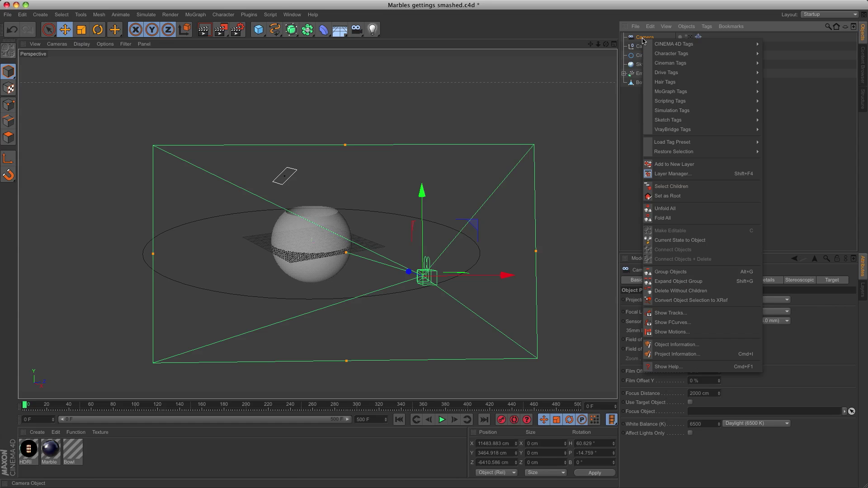
pyautogui.moveTo(659, 46)
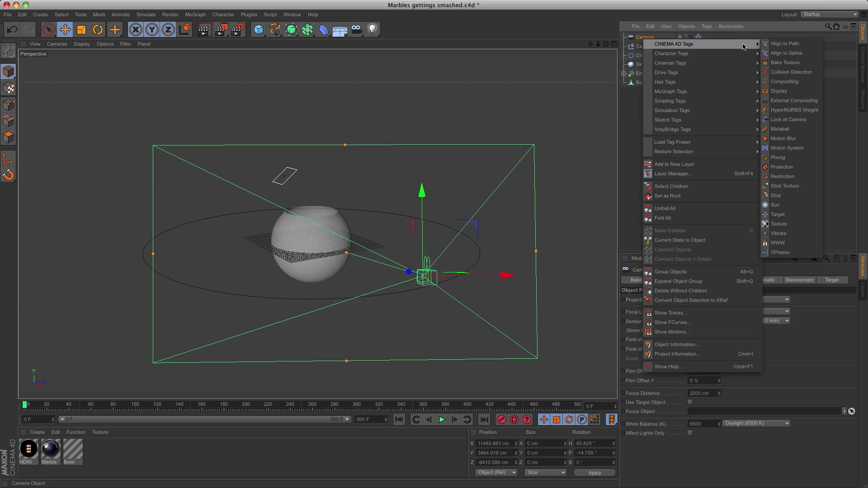
pyautogui.click(781, 55)
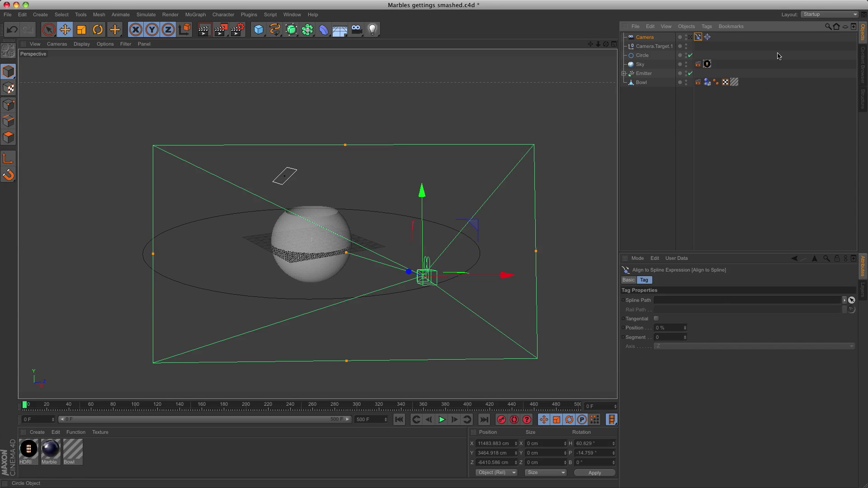
pyautogui.moveTo(642, 58); pyautogui.dragTo(668, 300)
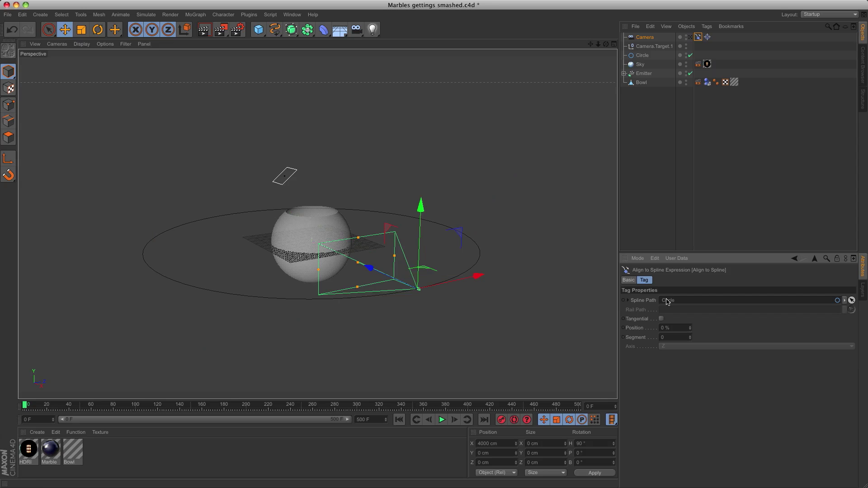
pyautogui.keyDown('alt'); pyautogui.moveTo(395, 293); pyautogui.dragTo(422, 250); pyautogui.keyUp('alt')
pyautogui.keyDown('alt'); pyautogui.moveTo(423, 287); pyautogui.dragTo(238, 259); pyautogui.keyUp('alt')
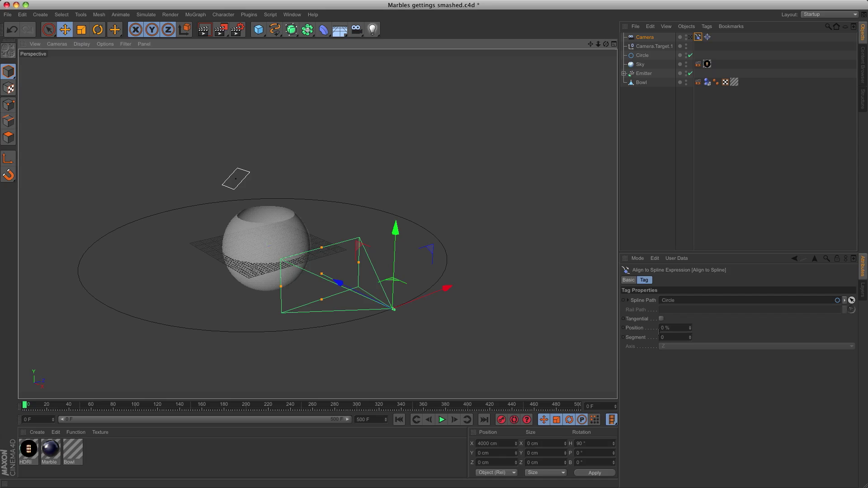
# Keyframe the camera's Align to Spline Position at 0 % on frame 0 and preview playback
pyautogui.moveTo(691, 328); pyautogui.dragTo(693, 288)
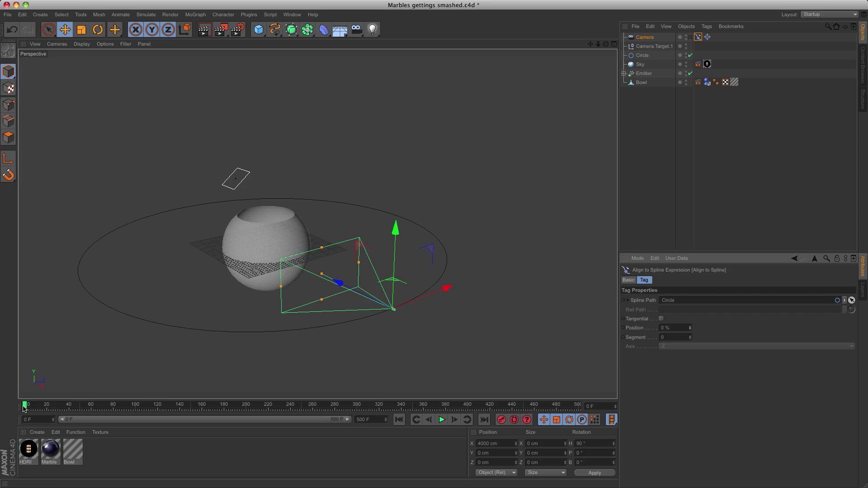
pyautogui.click(623, 328)
pyautogui.press('F8')
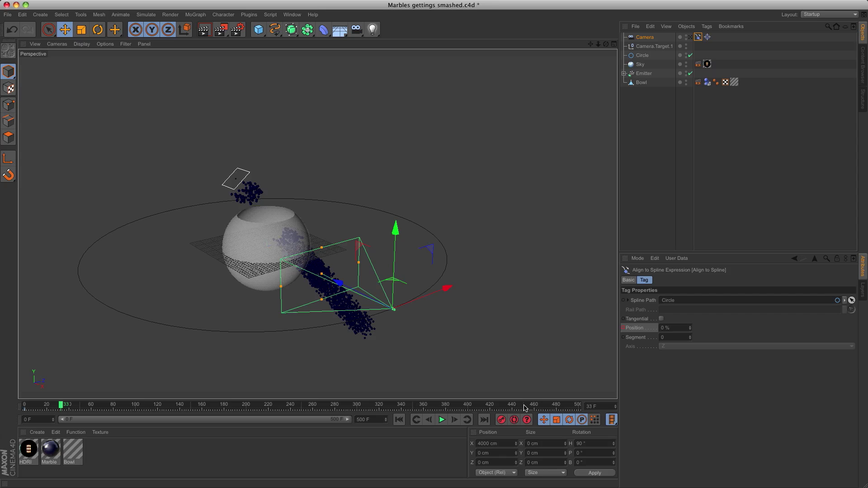
# Keyframe the path Position at 90 % on frame 451, then play from frame 0
pyautogui.click(524, 405)
pyautogui.click(665, 328)
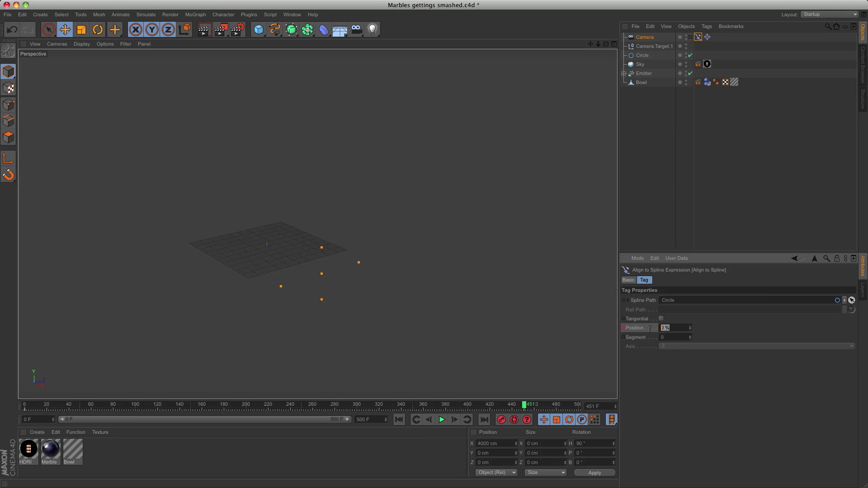
pyautogui.click(623, 328)
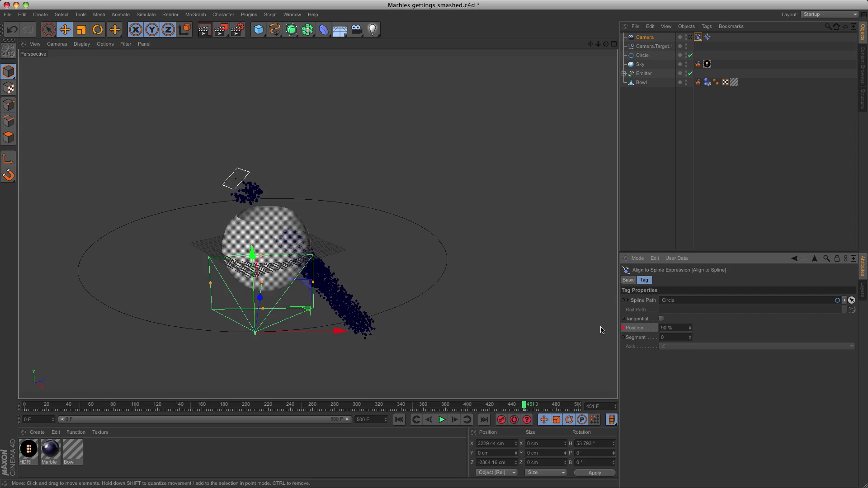
pyautogui.click(399, 420)
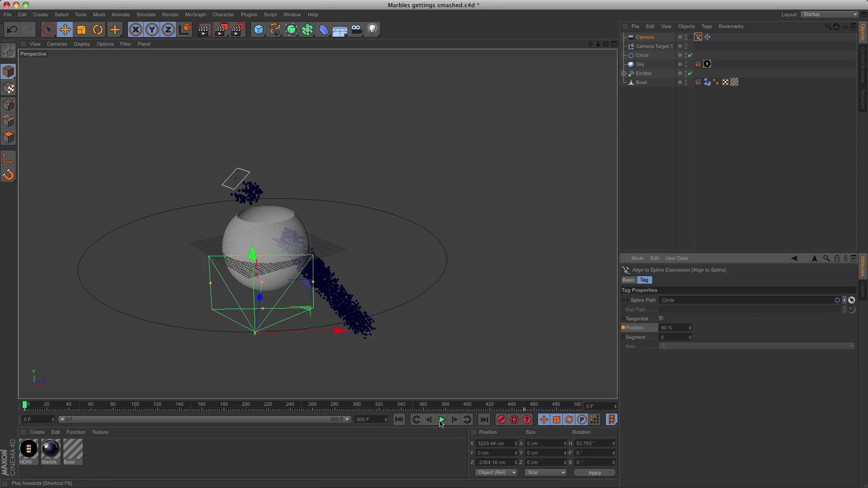
pyautogui.click(442, 420)
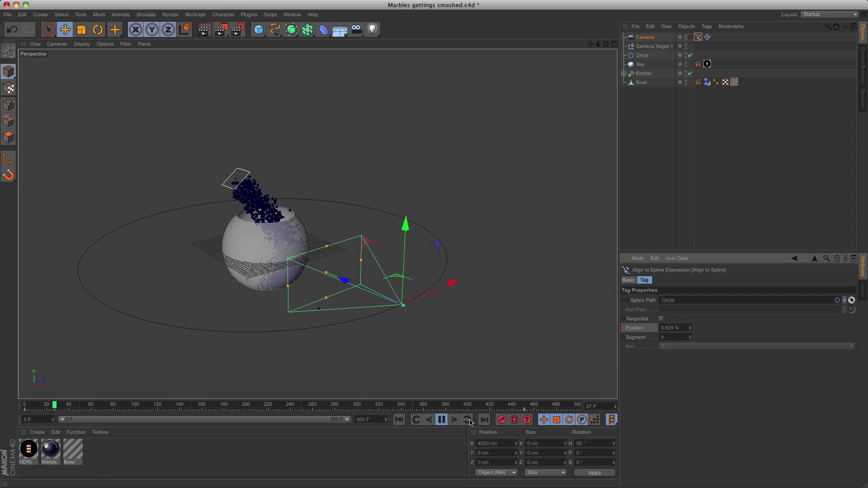
# Set the project's Maximum Time and Preview Max Time to 600 F
pyautogui.click(442, 420)
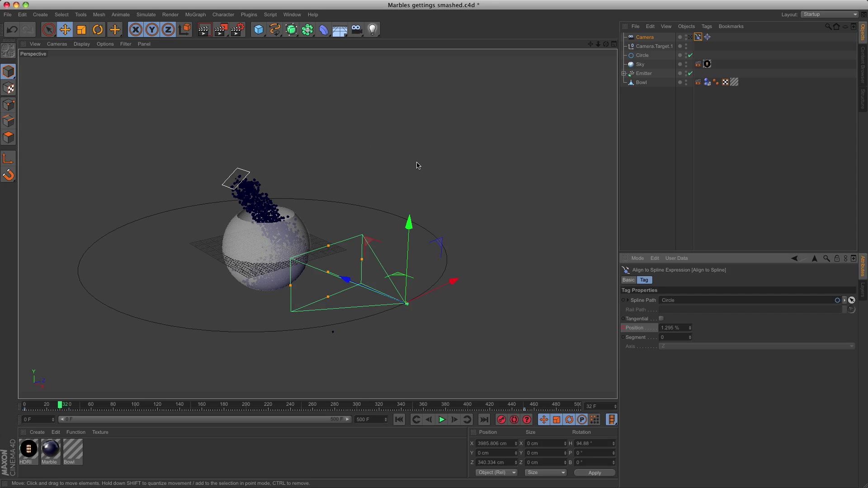
pyautogui.press('super+d')
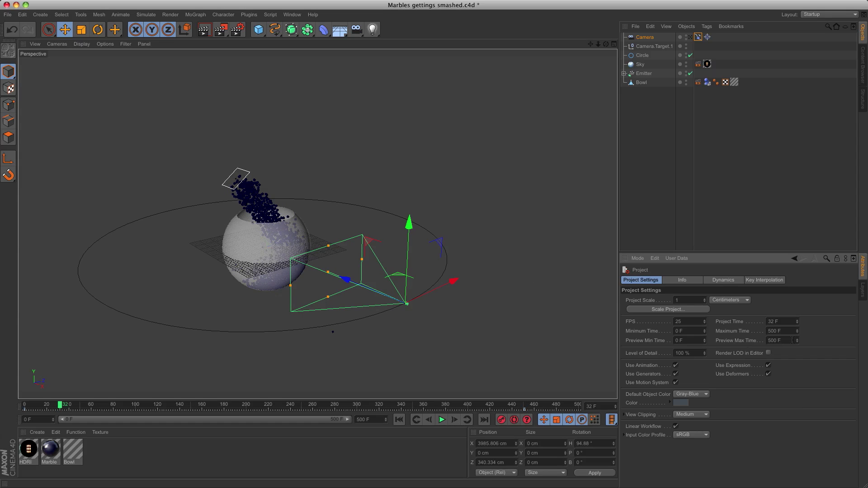
pyautogui.moveTo(791, 331); pyautogui.dragTo(753, 333)
pyautogui.write('6')
pyautogui.press('Tab')
pyautogui.write('6')
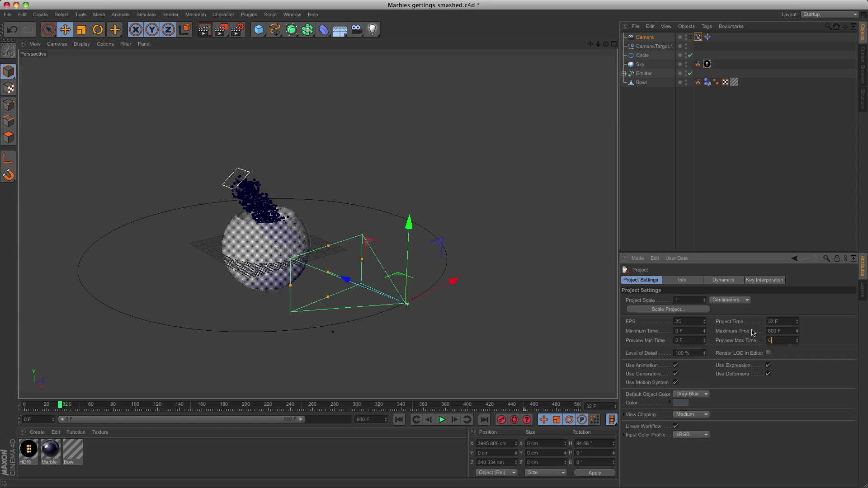
pyautogui.write('00')
pyautogui.press('Tab')
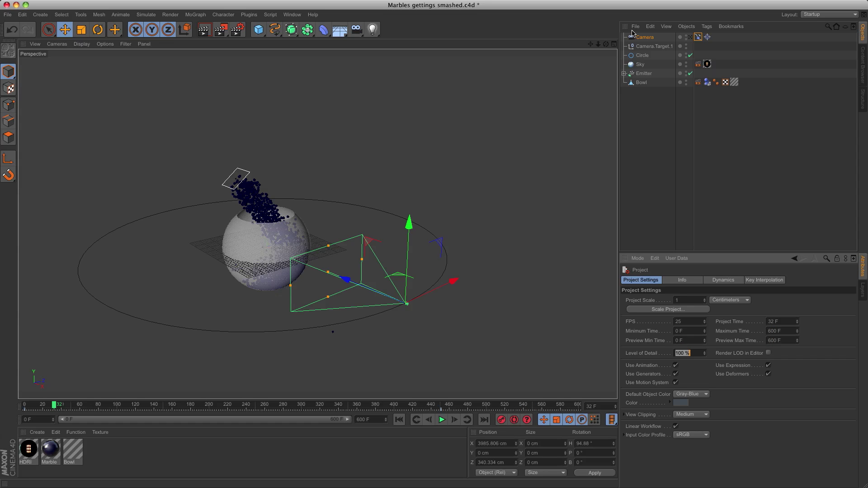
# Set the Emitter's particle Lifetime to 600 F
pyautogui.click(644, 74)
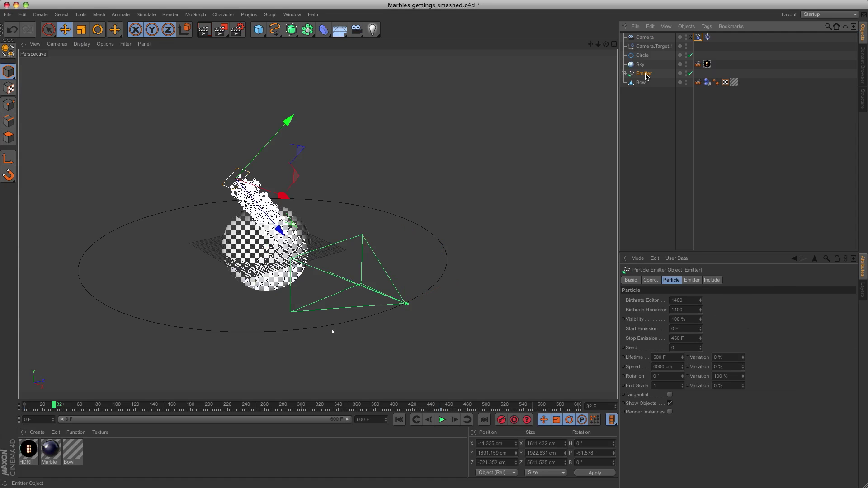
pyautogui.click(671, 281)
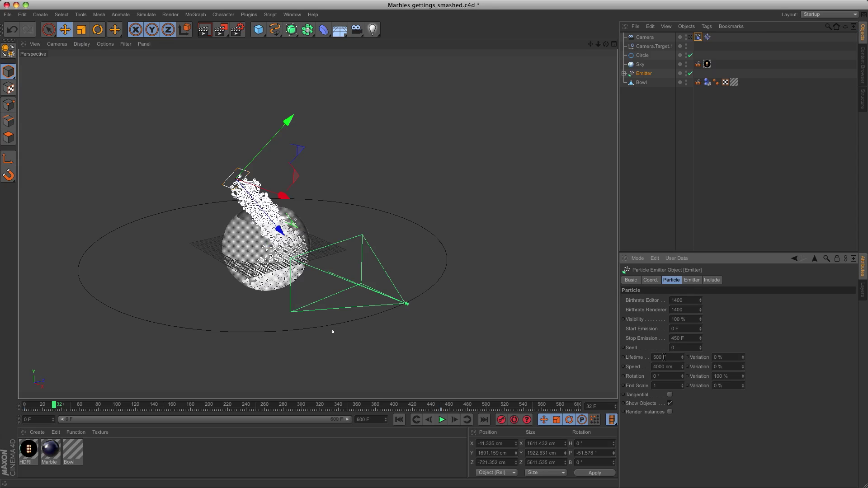
pyautogui.moveTo(661, 358); pyautogui.dragTo(636, 357)
pyautogui.write('600')
pyautogui.press('Tab')
pyautogui.click(714, 179)
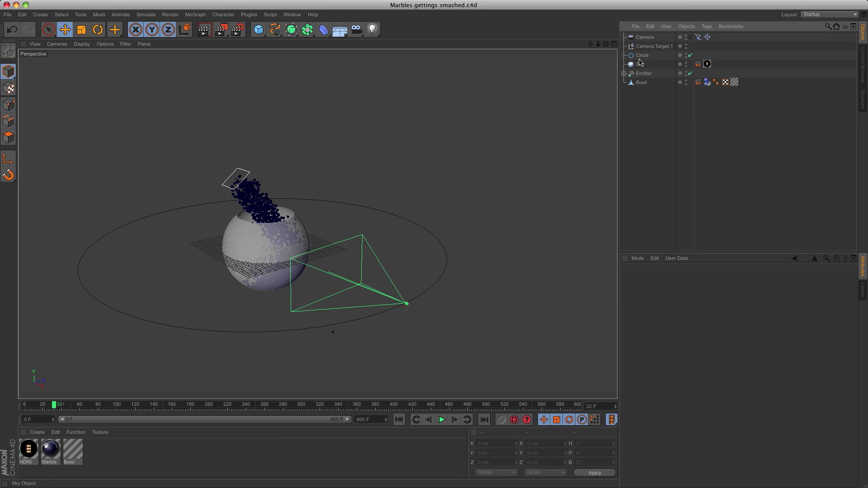
# At frame 0, set the Circle's P.Y to -1000 cm
pyautogui.click(642, 56)
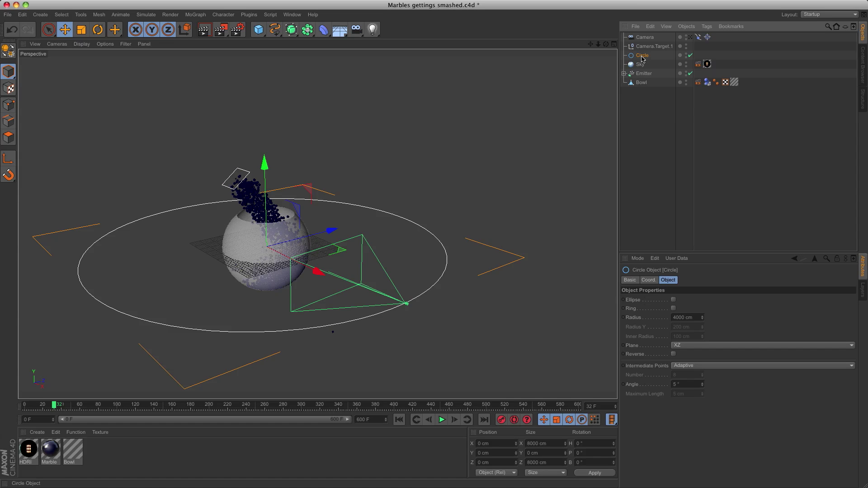
pyautogui.click(399, 420)
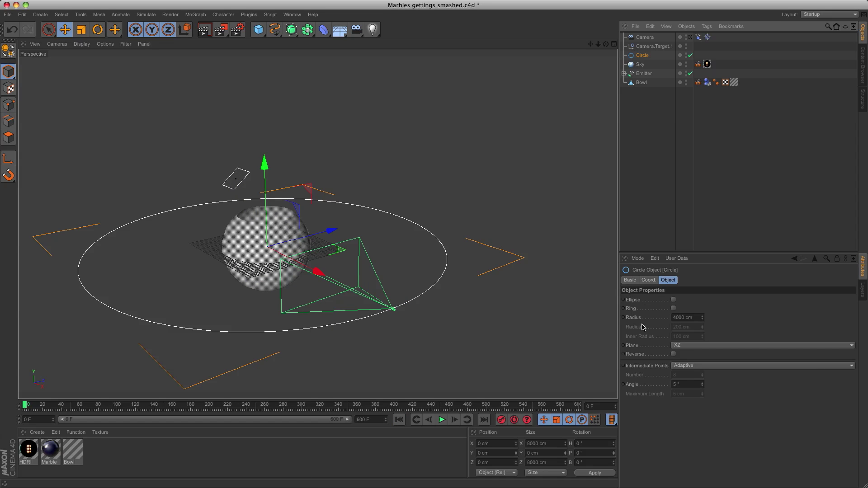
pyautogui.click(649, 281)
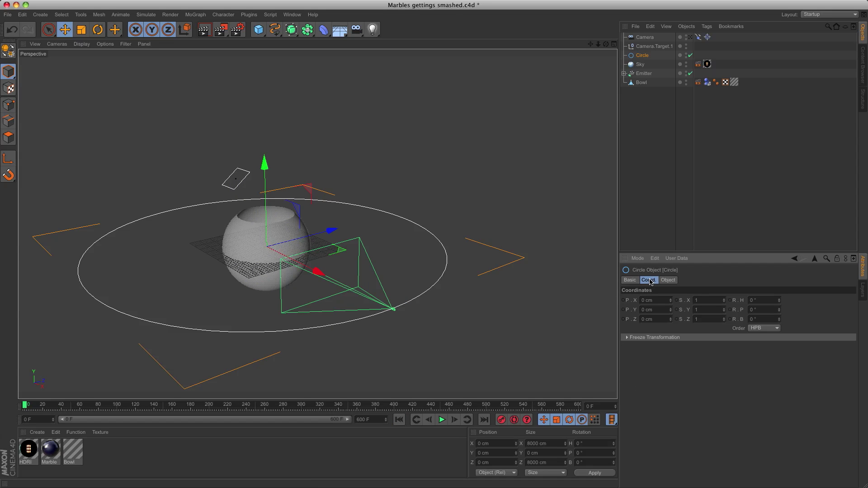
pyautogui.click(655, 311)
pyautogui.write('-1000')
pyautogui.press('Return')
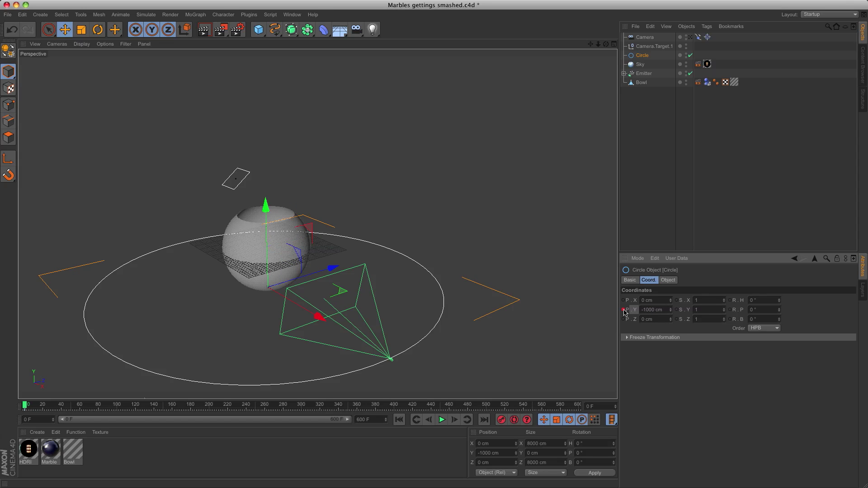
# At frame 450, set the Circle's P.Y to 1500 cm and keyframe it
pyautogui.click(442, 407)
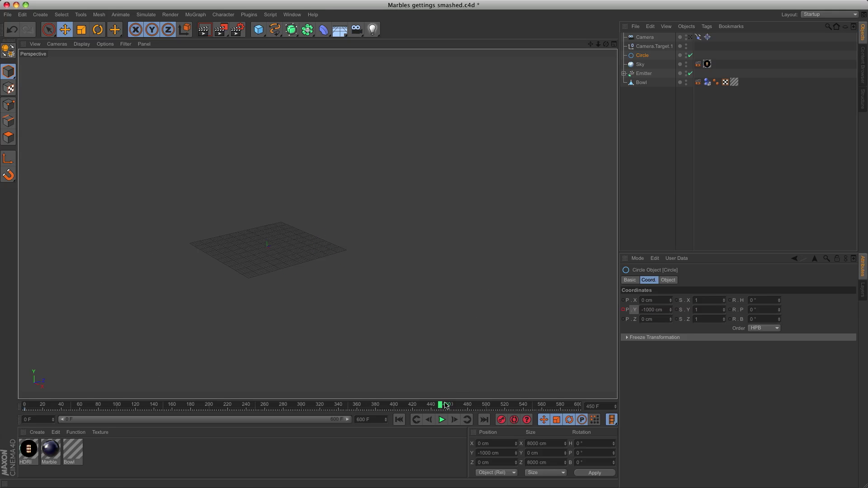
pyautogui.click(645, 311)
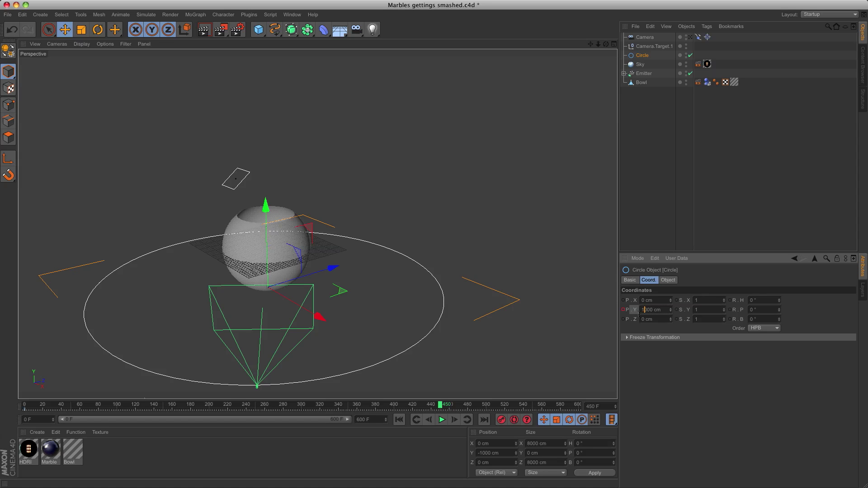
pyautogui.press('Return')
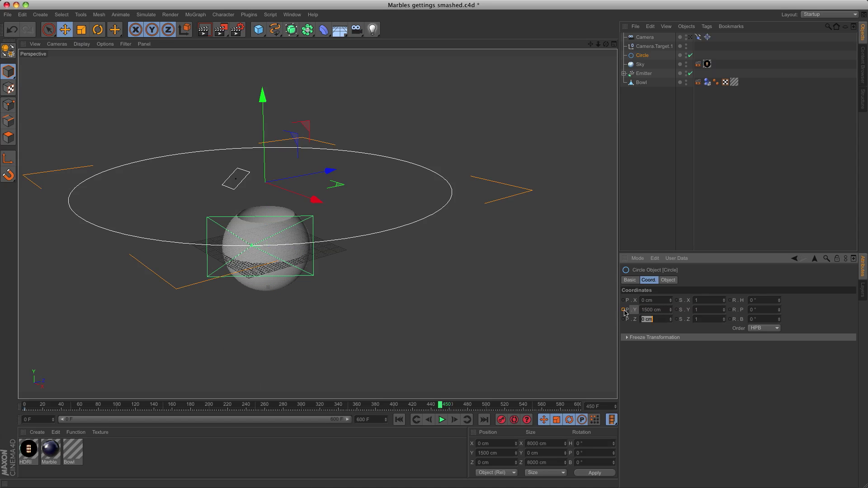
pyautogui.click(623, 310)
# Make the viewport look through Camera and save the Marbles file
pyautogui.click(691, 39)
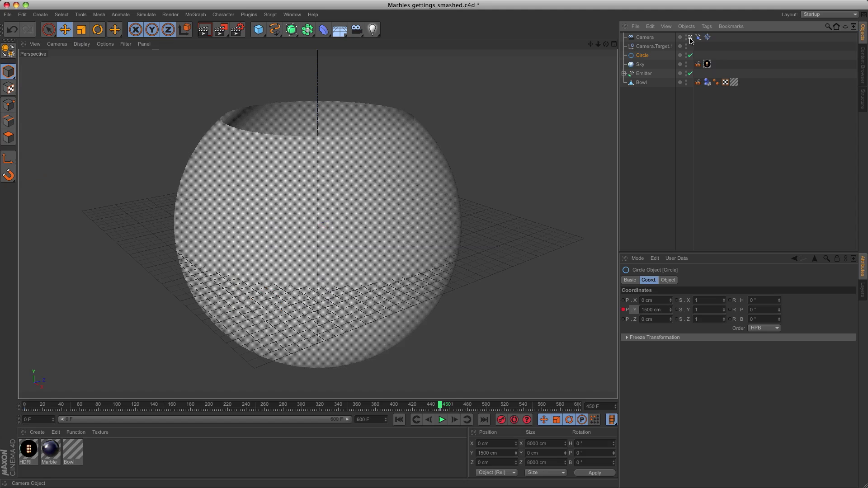
pyautogui.press('super+s')
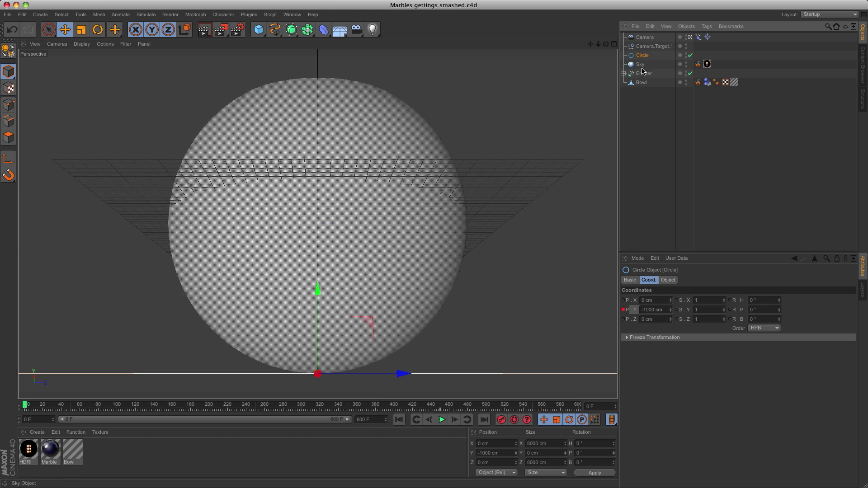
# Key the Bowl's Dynamics Body Enabled on at frame 450 and off at frame 451
pyautogui.click(644, 82)
pyautogui.click(707, 82)
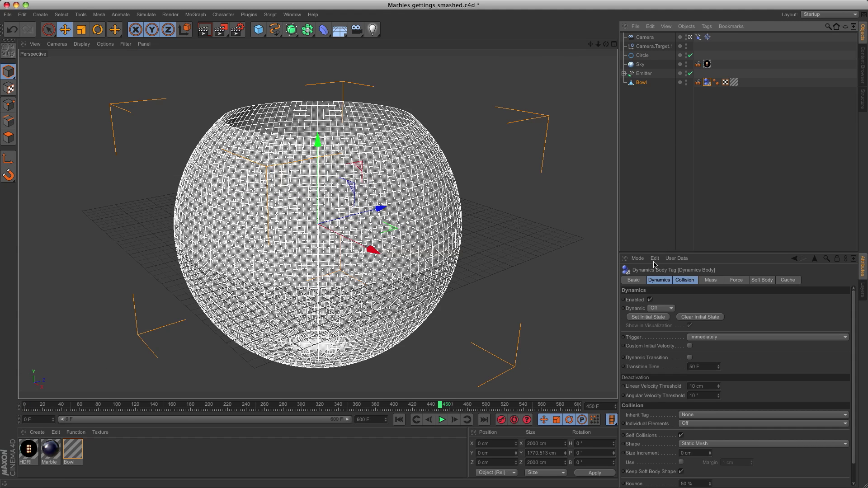
pyautogui.click(661, 282)
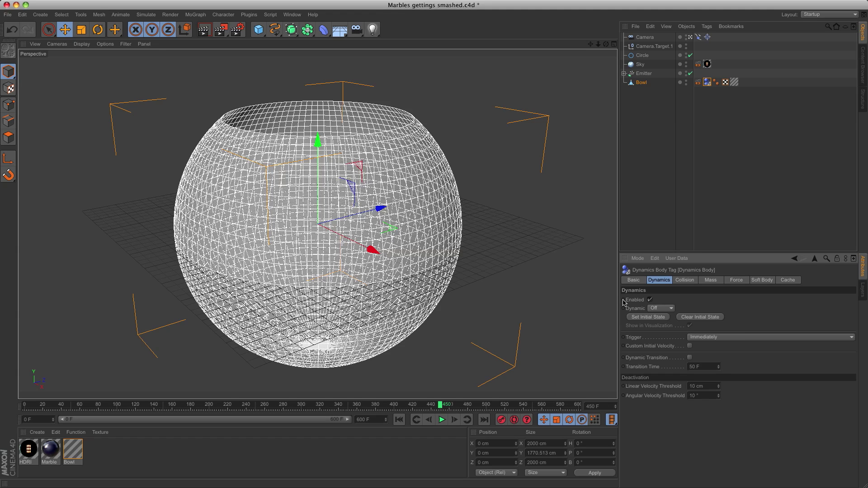
pyautogui.keyDown('ctrl'); pyautogui.click(624, 300); pyautogui.keyUp('ctrl')
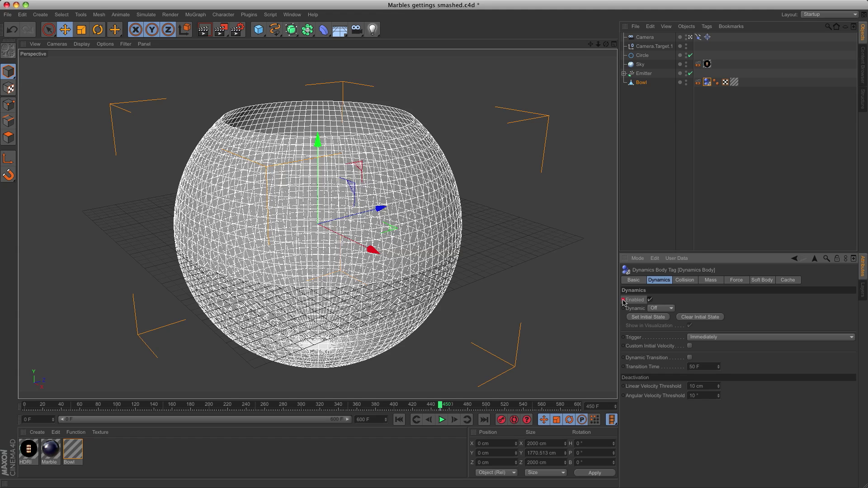
pyautogui.click(453, 420)
pyautogui.click(651, 301)
pyautogui.click(622, 300)
# Keyframe Camera.Target.1's P.Y at 0 cm on frame 450
pyautogui.click(649, 301)
pyautogui.click(657, 47)
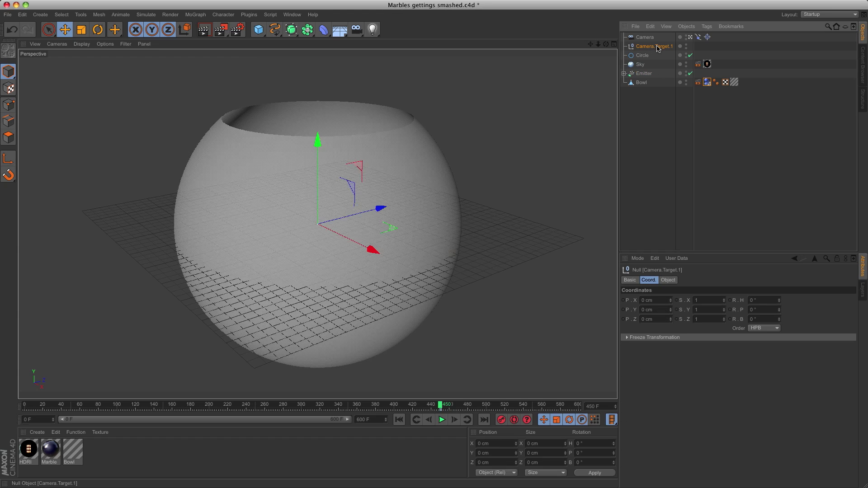
pyautogui.click(625, 310)
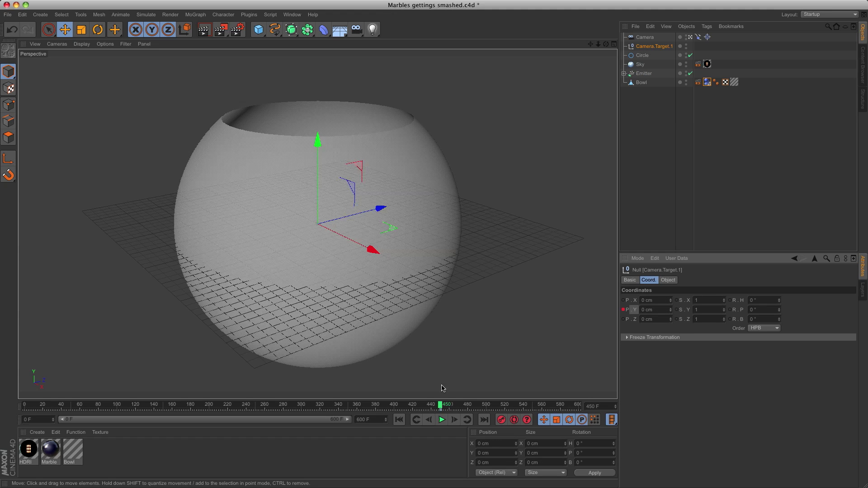
# At frame 521, key Camera.Target.1's P.Y at -3000 cm and save the file
pyautogui.click(506, 406)
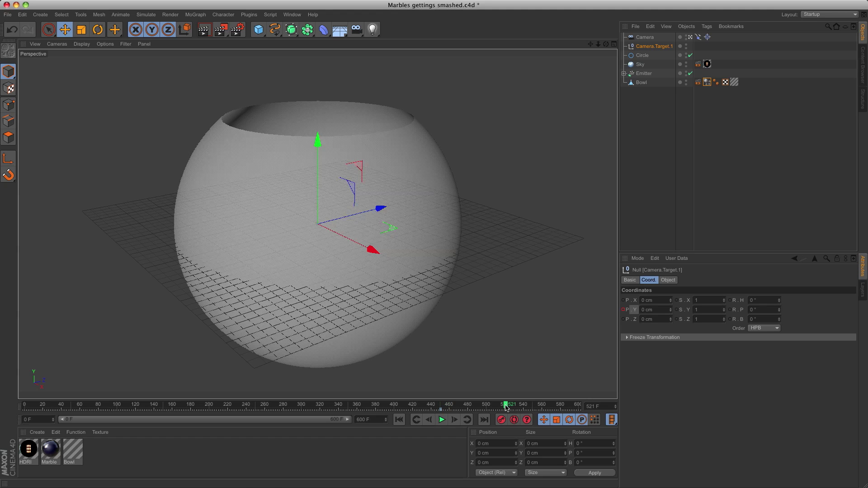
pyautogui.moveTo(670, 310); pyautogui.dragTo(671, 376)
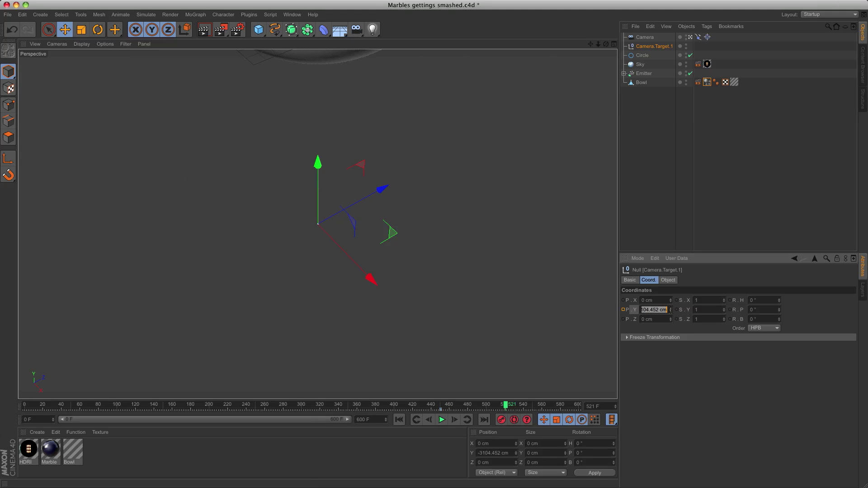
pyautogui.write('-3000')
pyautogui.press('Tab')
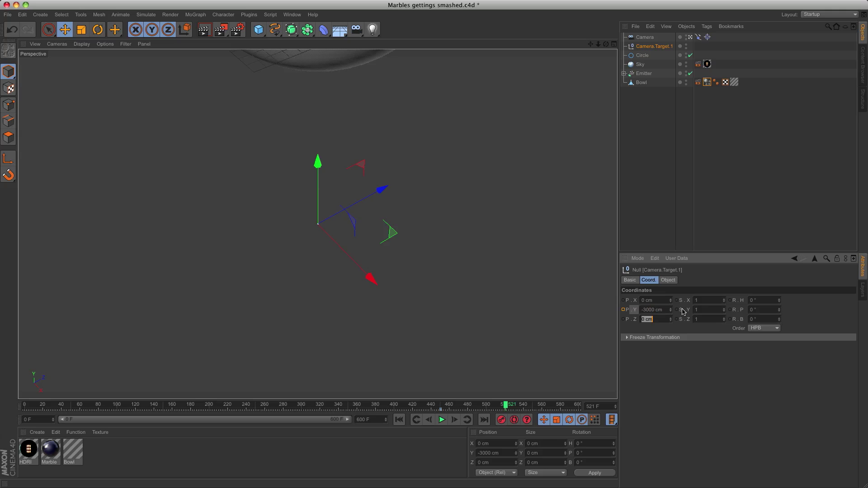
pyautogui.click(623, 310)
pyautogui.press('super+s')
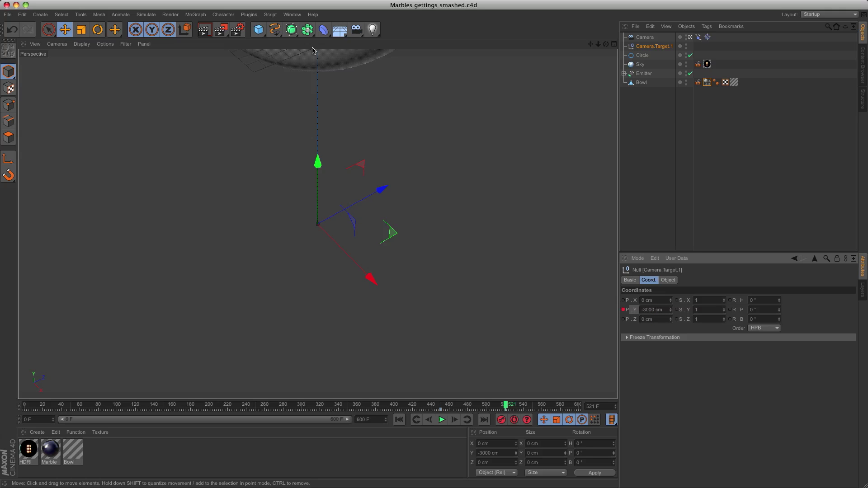
# Add a Floor object positioned at P.Y -3000 cm
pyautogui.click(343, 31)
pyautogui.click(365, 41)
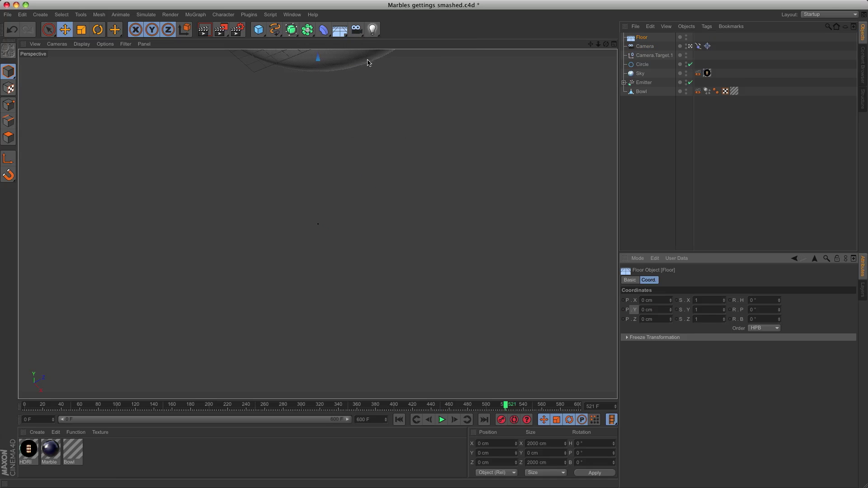
pyautogui.moveTo(653, 310); pyautogui.dragTo(620, 310)
pyautogui.press('BackSpace')
pyautogui.press('Return')
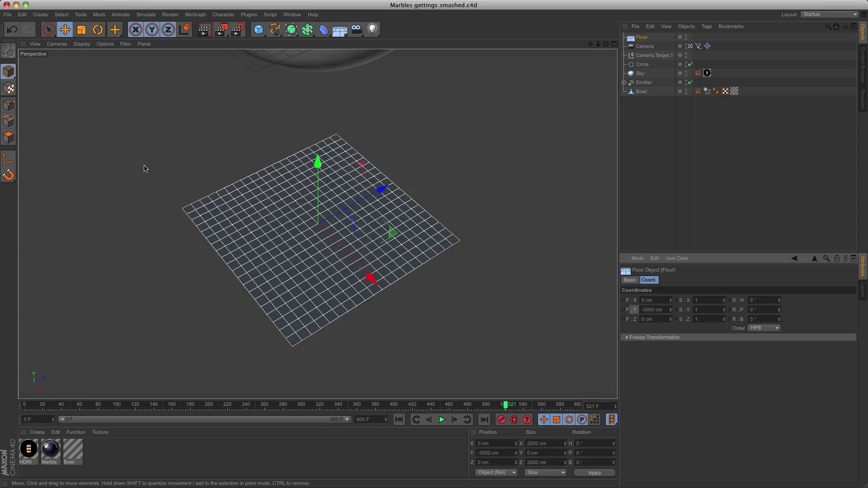
# Create a new material named Floor with a black colour
pyautogui.click(37, 433)
pyautogui.click(54, 353)
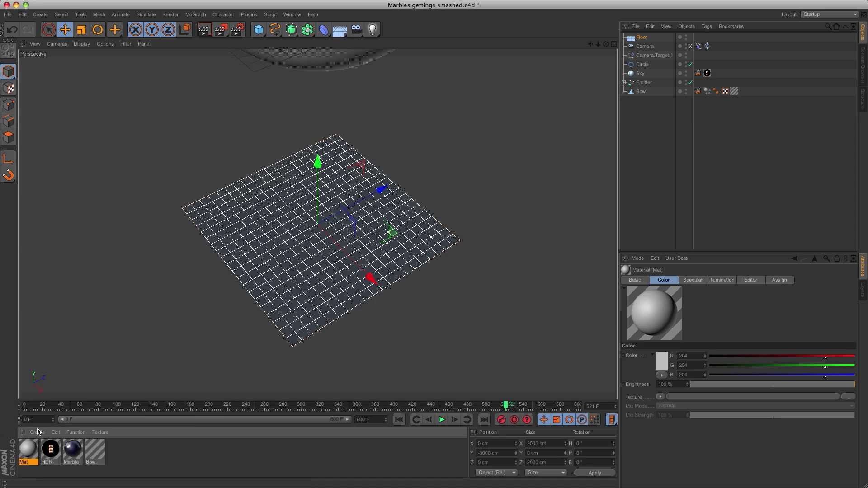
pyautogui.doubleClick(30, 451)
pyautogui.write('Floor')
pyautogui.press('Return')
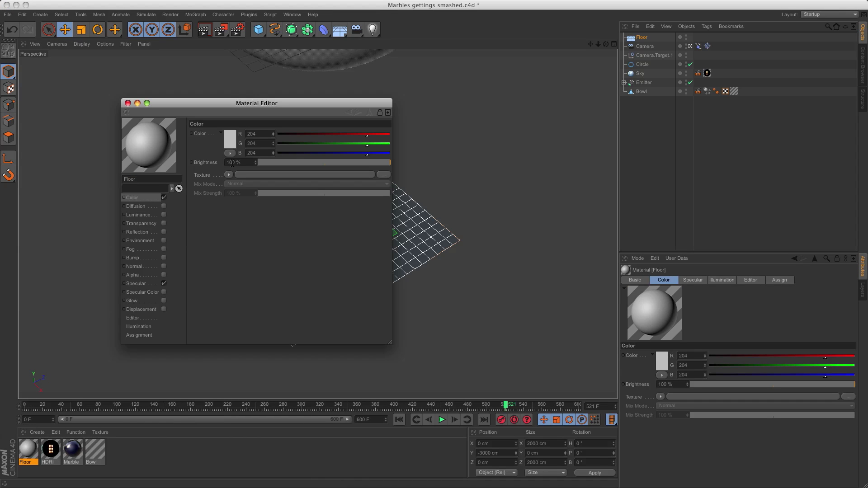
pyautogui.moveTo(283, 137); pyautogui.dragTo(275, 154)
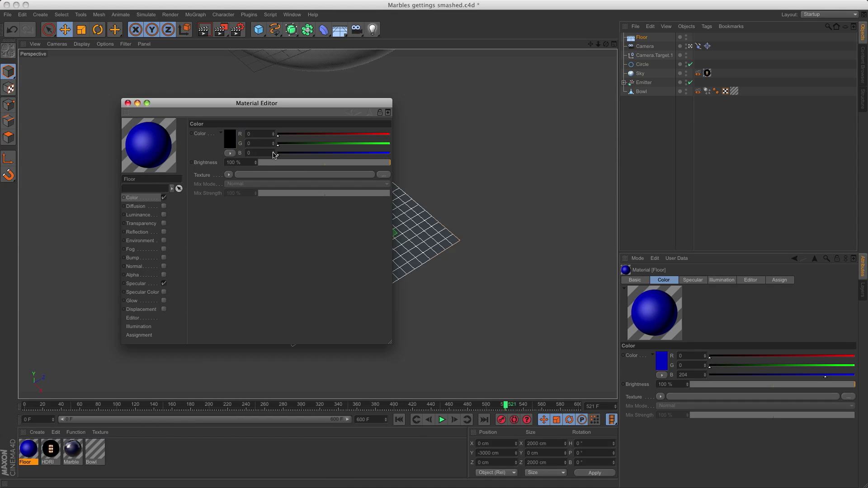
# Disable Specular, enable low-brightness Reflection, and apply the Floor material to the floor
pyautogui.click(164, 284)
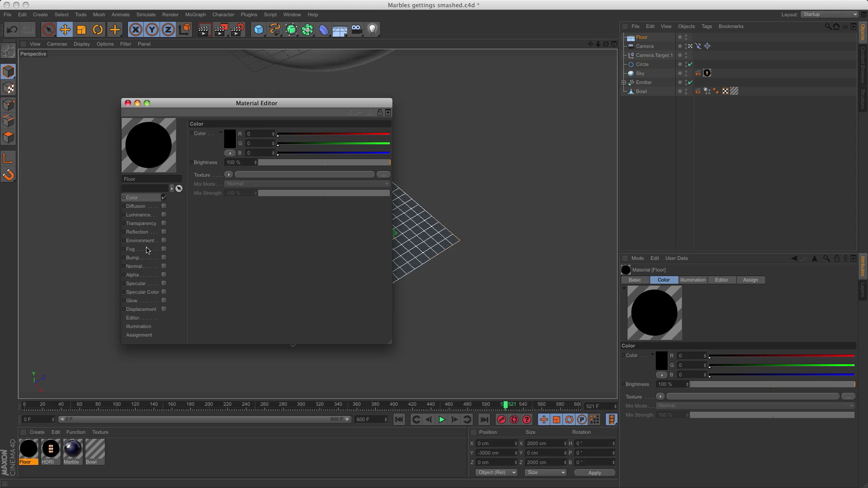
pyautogui.click(144, 232)
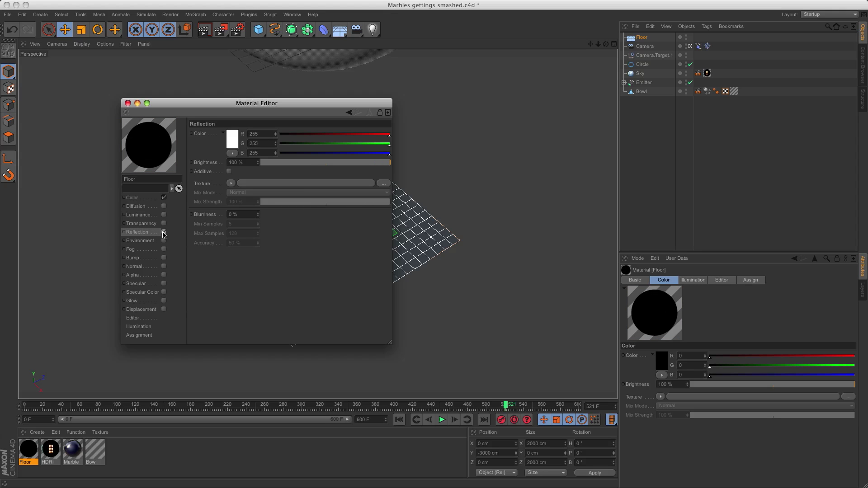
pyautogui.click(164, 232)
pyautogui.doubleClick(232, 163)
pyautogui.write('0')
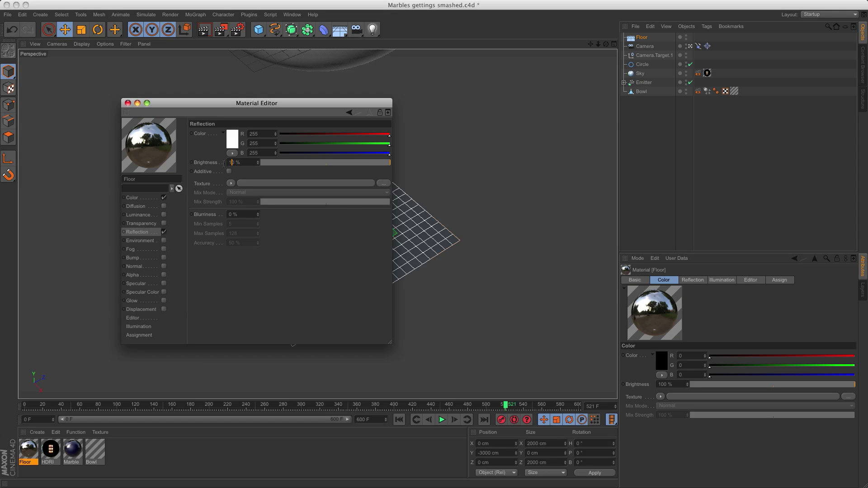
pyautogui.press('Return')
pyautogui.click(128, 103)
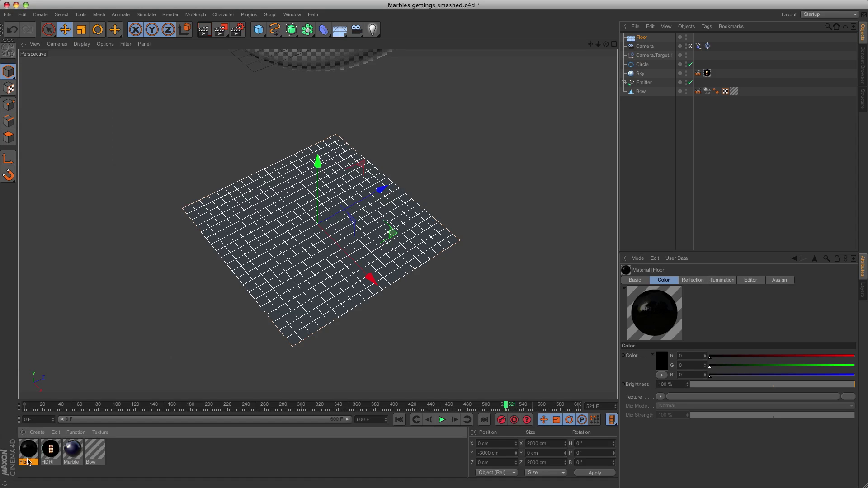
pyautogui.moveTo(28, 450); pyautogui.dragTo(272, 271)
# Add a Collider Body simulation tag to the Floor object
pyautogui.click(530, 348)
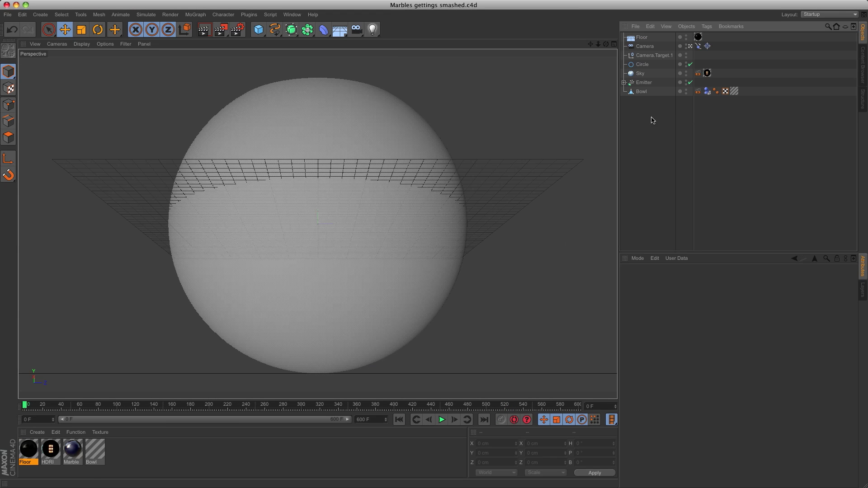
pyautogui.click(642, 38)
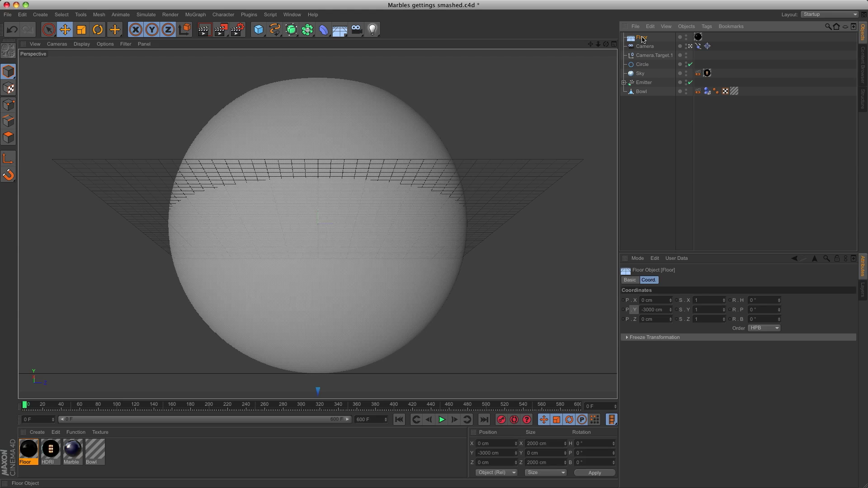
pyautogui.rightClick(643, 40)
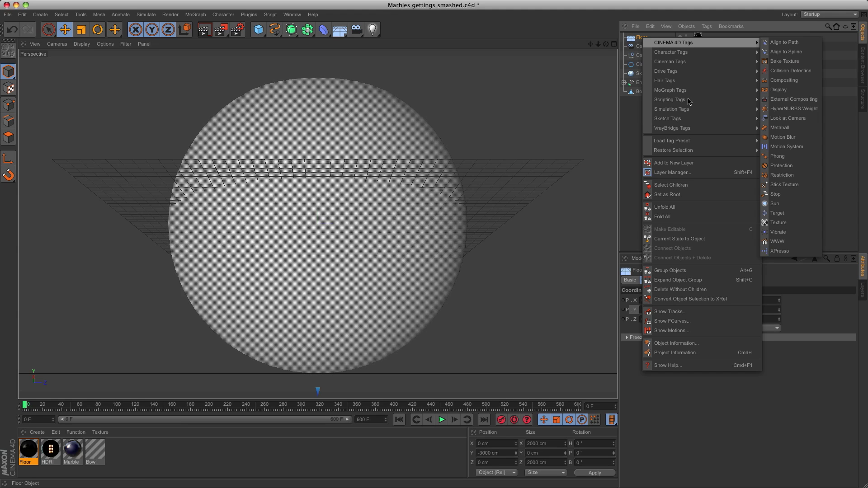
pyautogui.moveTo(693, 112)
pyautogui.click(780, 131)
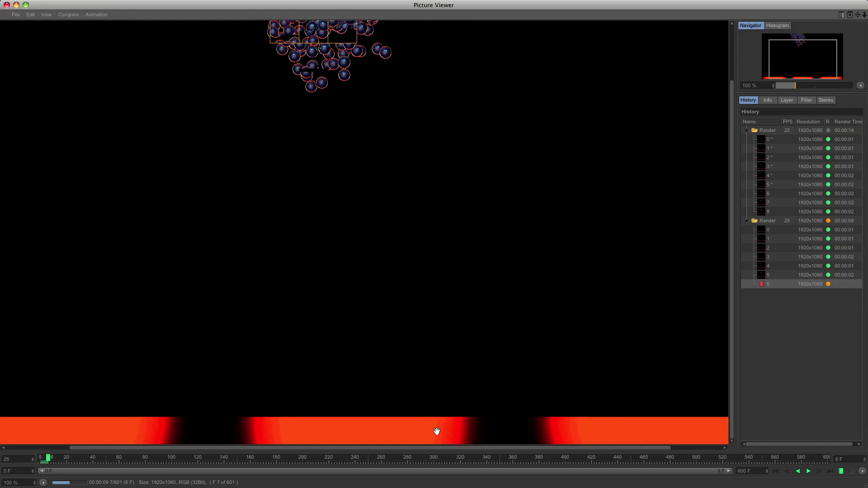
# Stop the test render and add Floor to the Sky compositing tag's Exclusion list
pyautogui.click(7, 4)
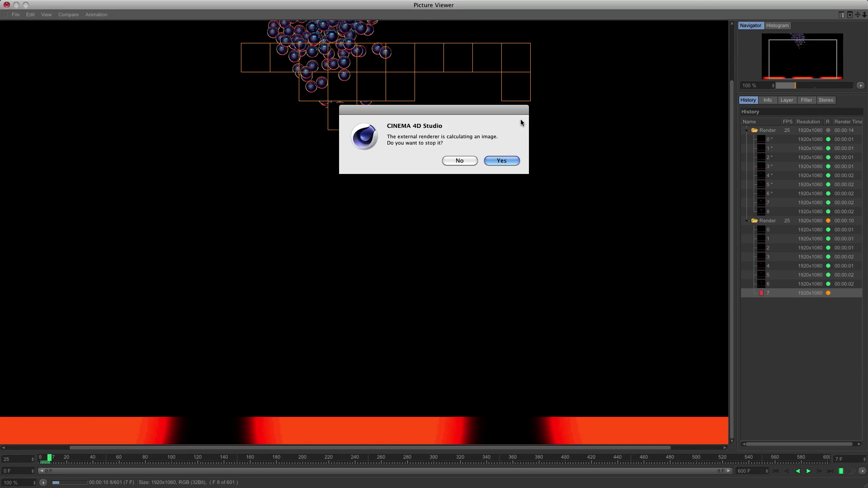
pyautogui.click(503, 161)
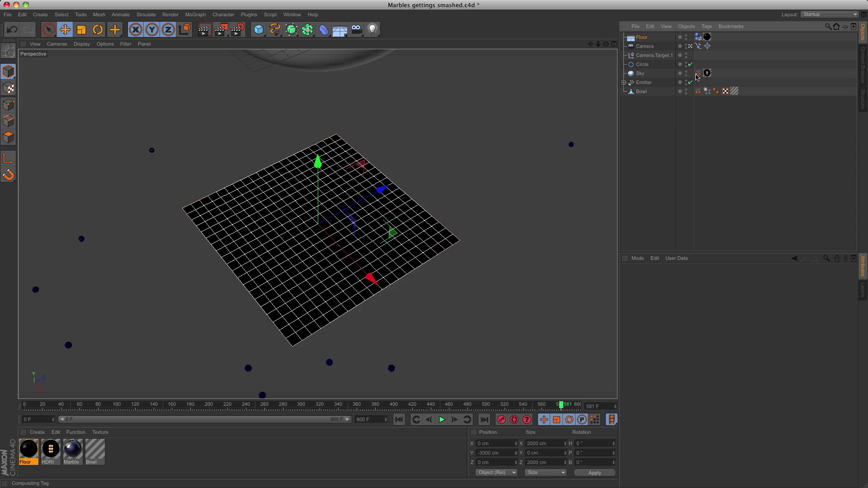
pyautogui.click(697, 73)
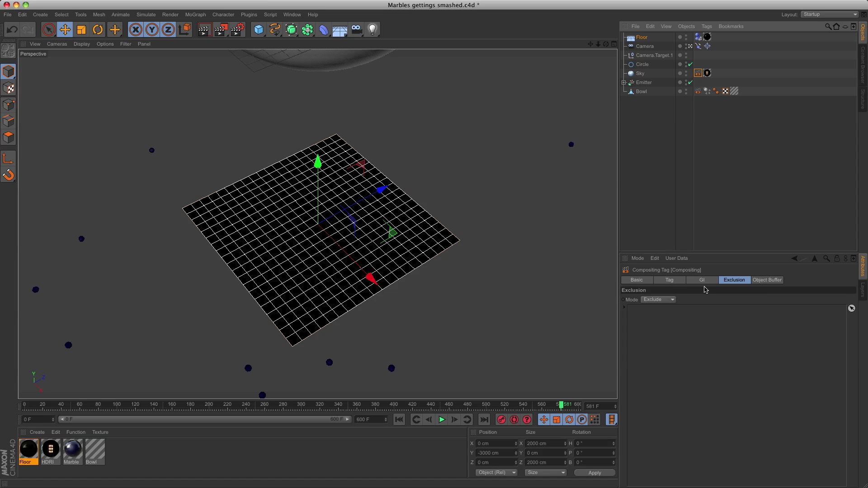
pyautogui.moveTo(642, 37); pyautogui.dragTo(690, 333)
# Render the sequence to the Picture Viewer again, overwriting the existing Render files
pyautogui.click(226, 31)
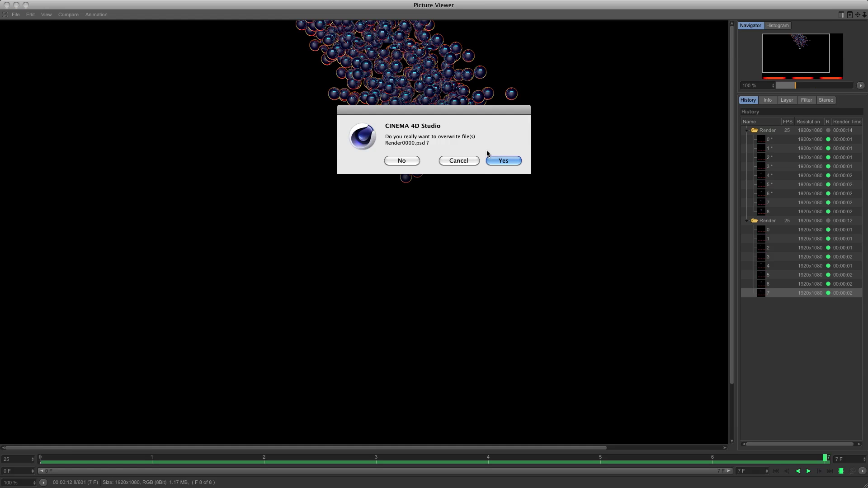
pyautogui.click(501, 161)
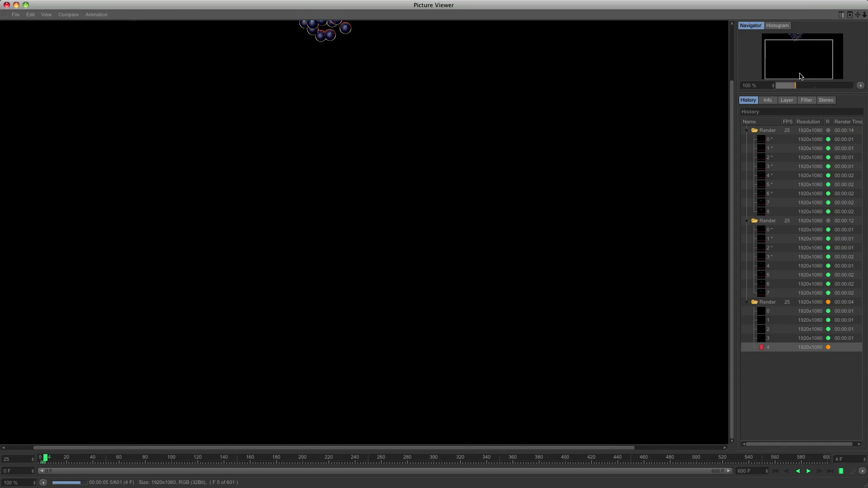
pyautogui.moveTo(800, 76); pyautogui.dragTo(799, 70)
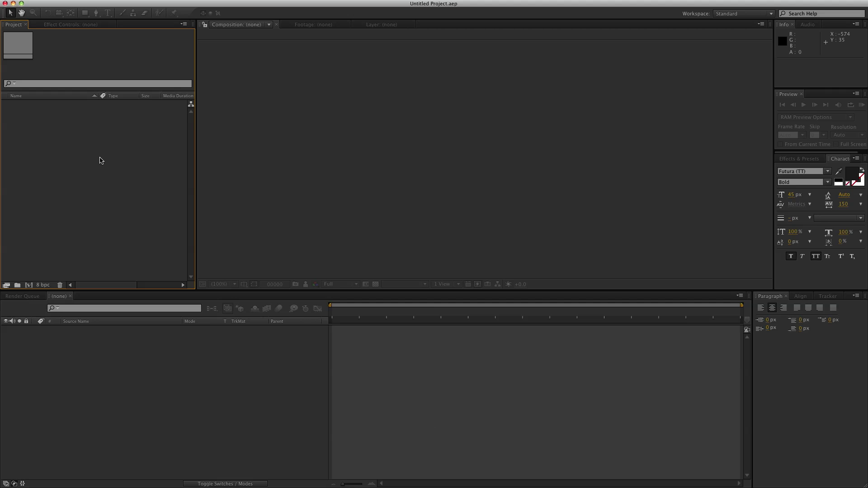
# Import Desktop > Render > Render0000.psd as an image sequence
pyautogui.doubleClick(100, 161)
pyautogui.click(124, 113)
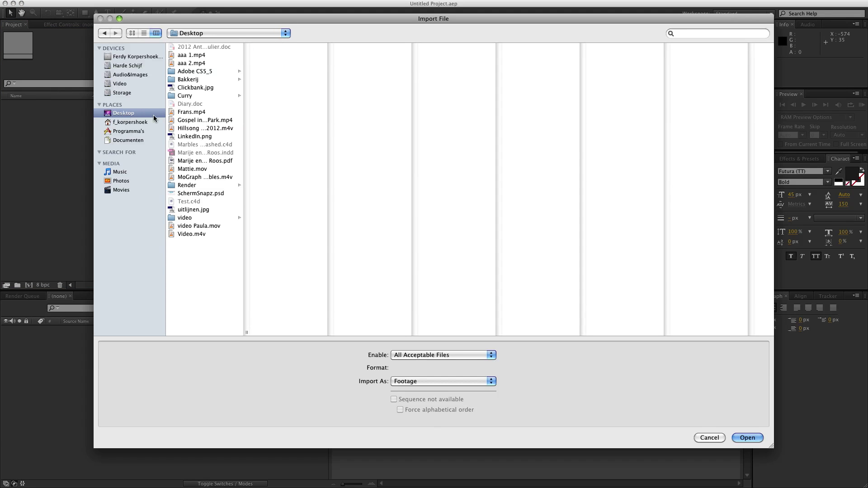
pyautogui.click(188, 185)
pyautogui.click(281, 47)
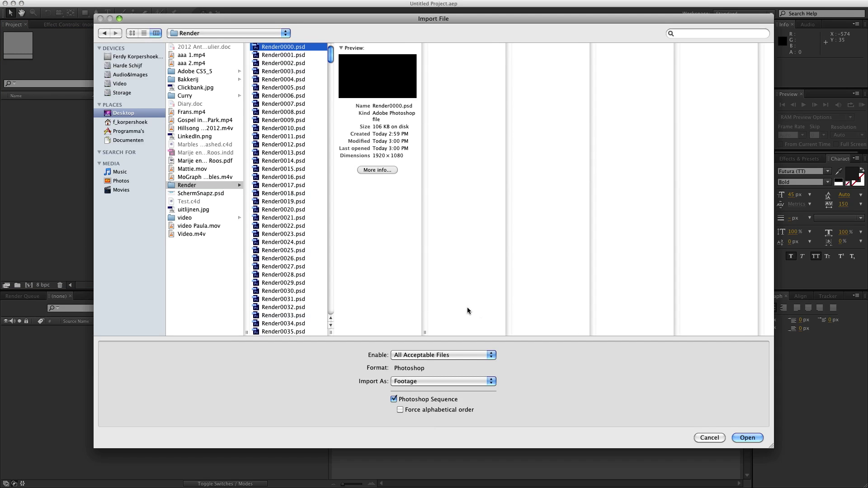
pyautogui.click(428, 400)
pyautogui.click(429, 400)
pyautogui.click(747, 438)
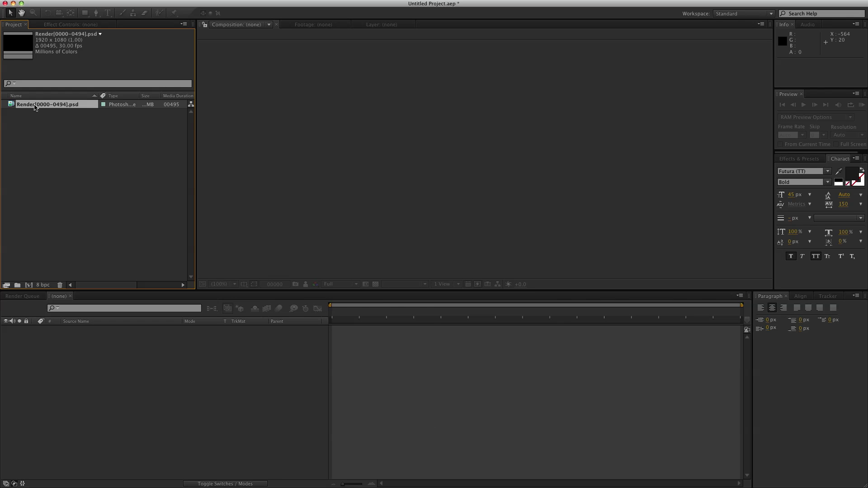
# Preview the imported footage, then interpret it at 25 fps
pyautogui.doubleClick(26, 105)
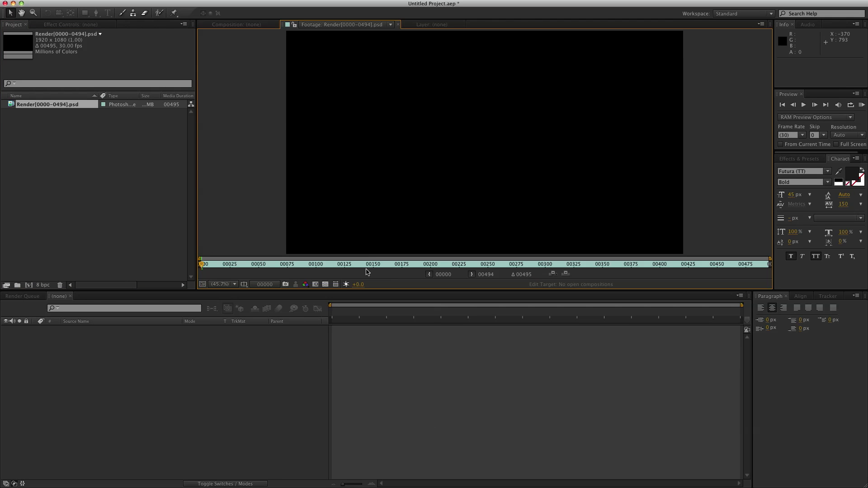
pyautogui.click(366, 265)
pyautogui.moveTo(413, 265); pyautogui.dragTo(499, 265)
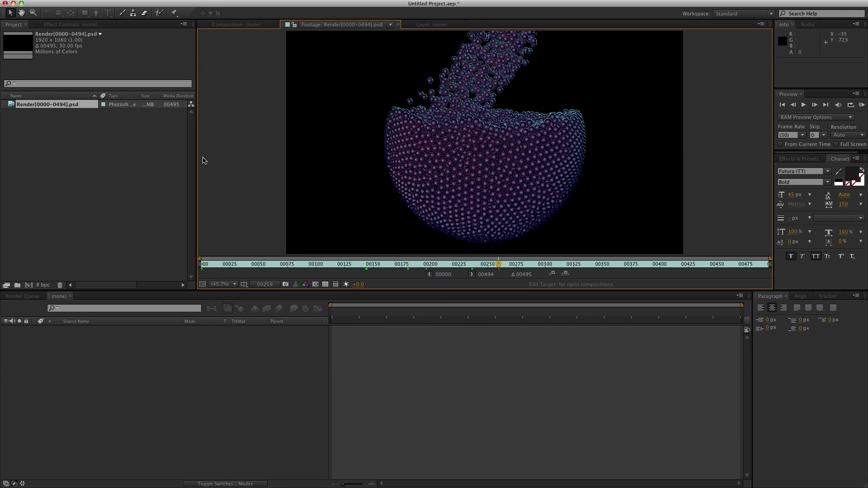
pyautogui.rightClick(32, 109)
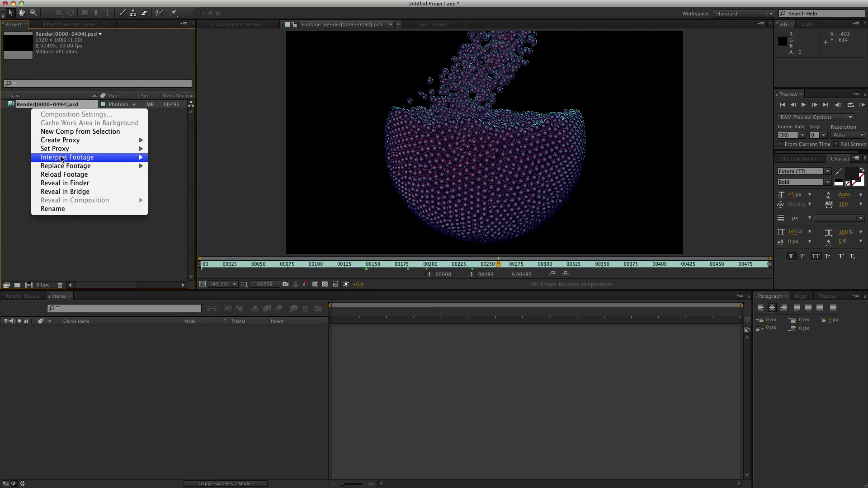
pyautogui.moveTo(63, 158)
pyautogui.click(168, 157)
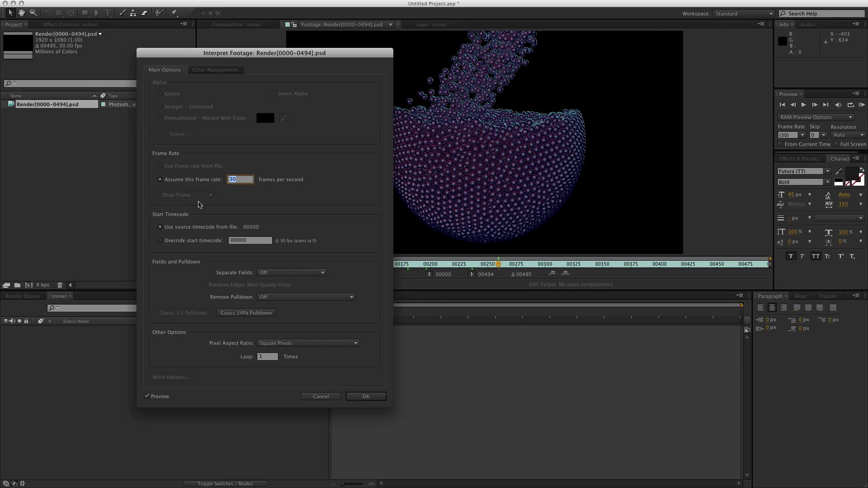
pyautogui.write('25')
pyautogui.click(358, 398)
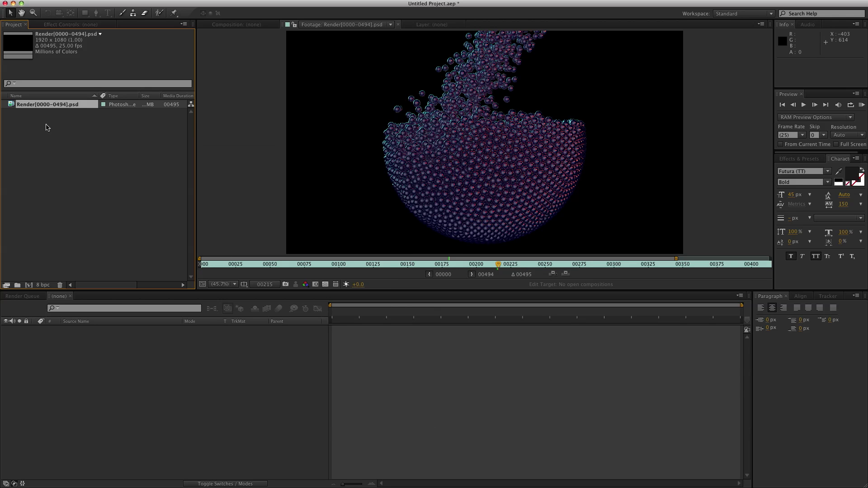
# Create a composition from the Render footage and view frame 00173 at 100%
pyautogui.moveTo(33, 108); pyautogui.dragTo(29, 285)
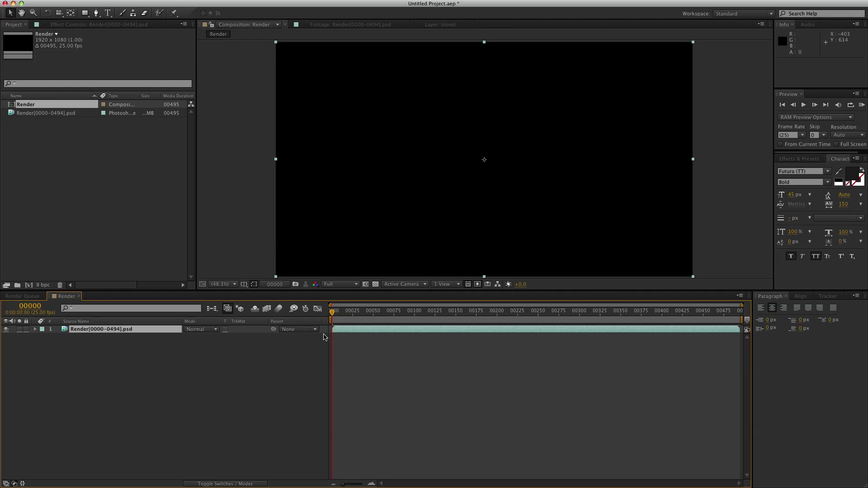
pyautogui.click(470, 317)
pyautogui.click(222, 284)
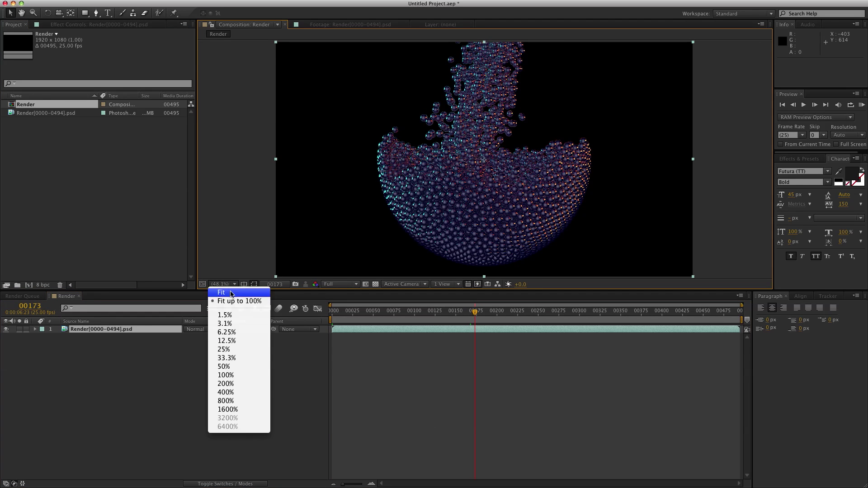
pyautogui.click(221, 376)
# Apply RSMB Pro motion blur to the footage with Blur Amt 0.2
pyautogui.click(809, 161)
pyautogui.click(809, 168)
pyautogui.write('RSM')
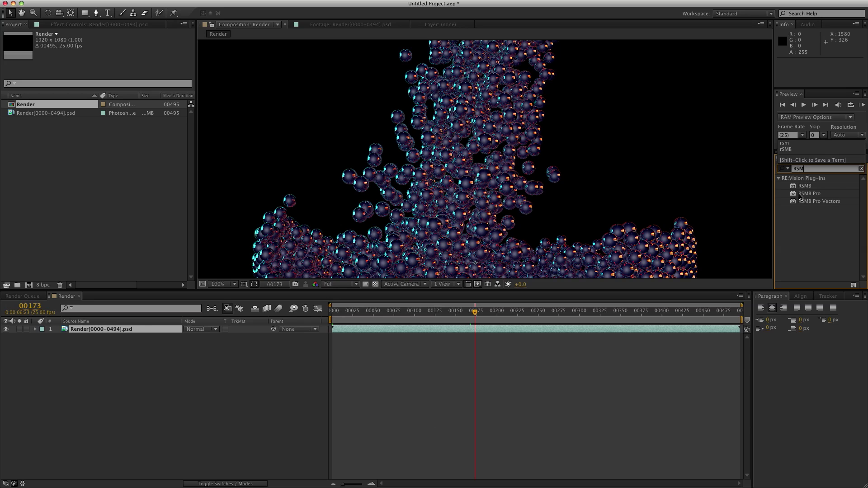
pyautogui.moveTo(801, 194); pyautogui.dragTo(628, 197)
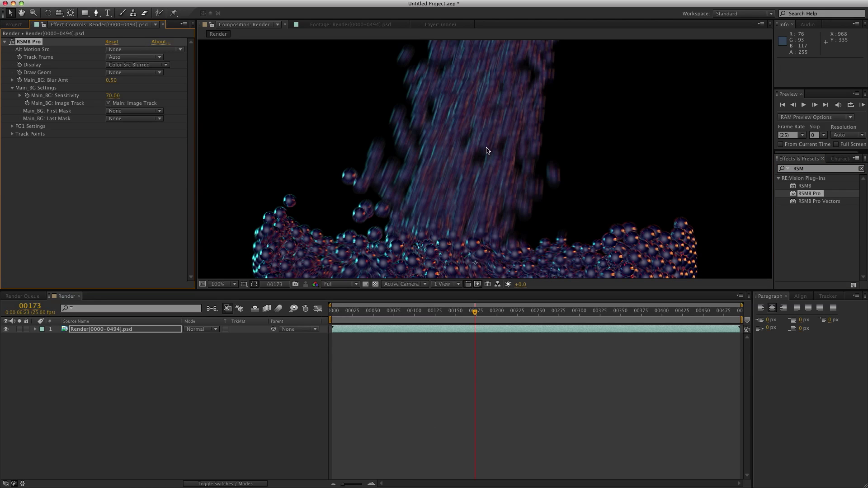
pyautogui.click(111, 80)
pyautogui.write('0.2')
pyautogui.press('Tab')
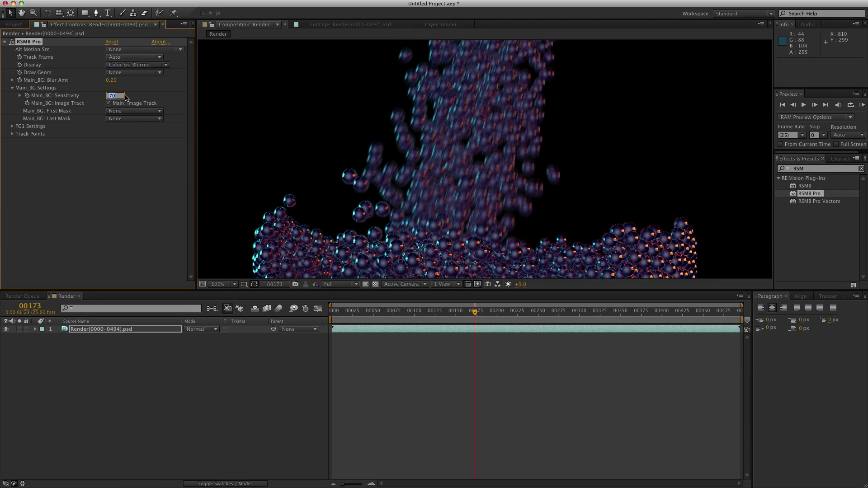
pyautogui.click(131, 180)
# Shift the footage layer up and apply the Glow effect
pyautogui.click(810, 169)
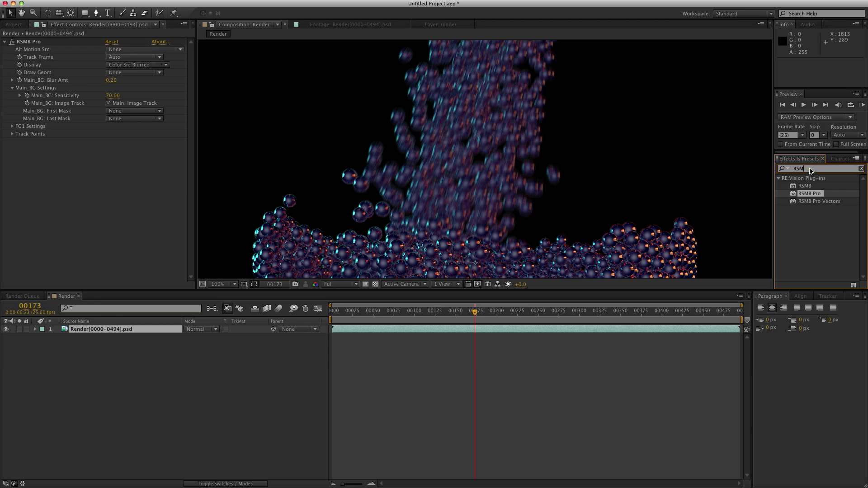
pyautogui.moveTo(506, 187); pyautogui.dragTo(495, 37)
pyautogui.click(783, 170)
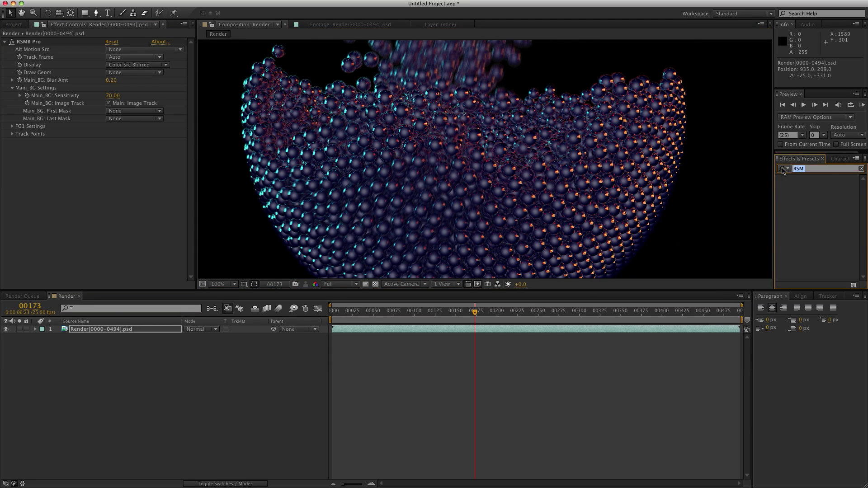
pyautogui.write('glow')
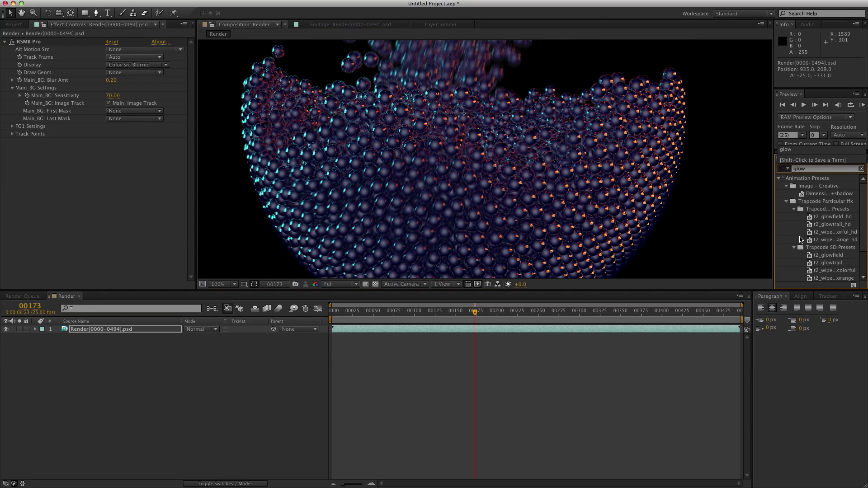
pyautogui.scroll(-2, 818, 235)
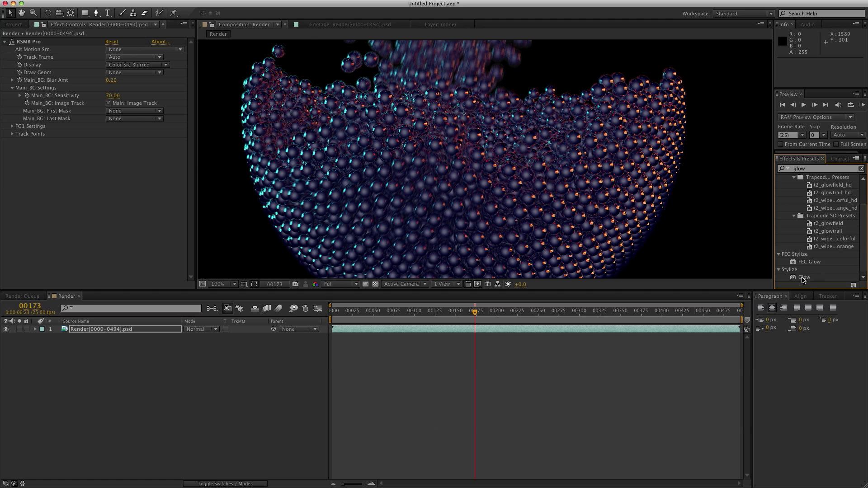
pyautogui.moveTo(804, 278); pyautogui.dragTo(582, 191)
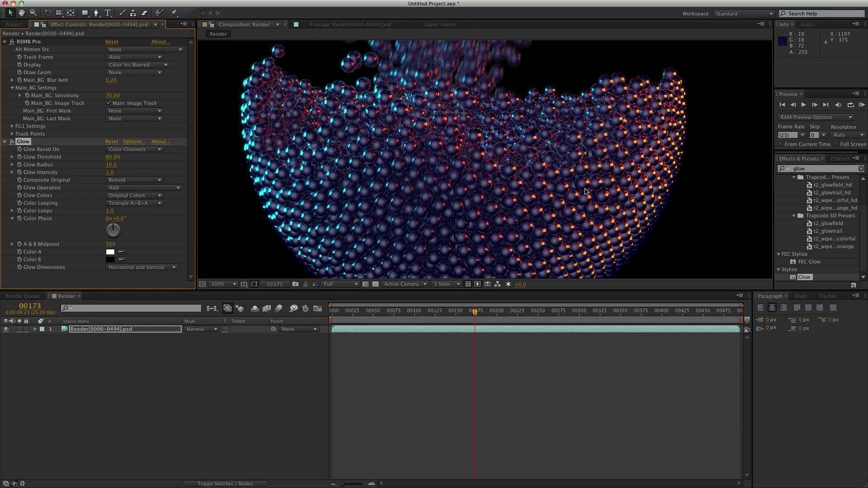